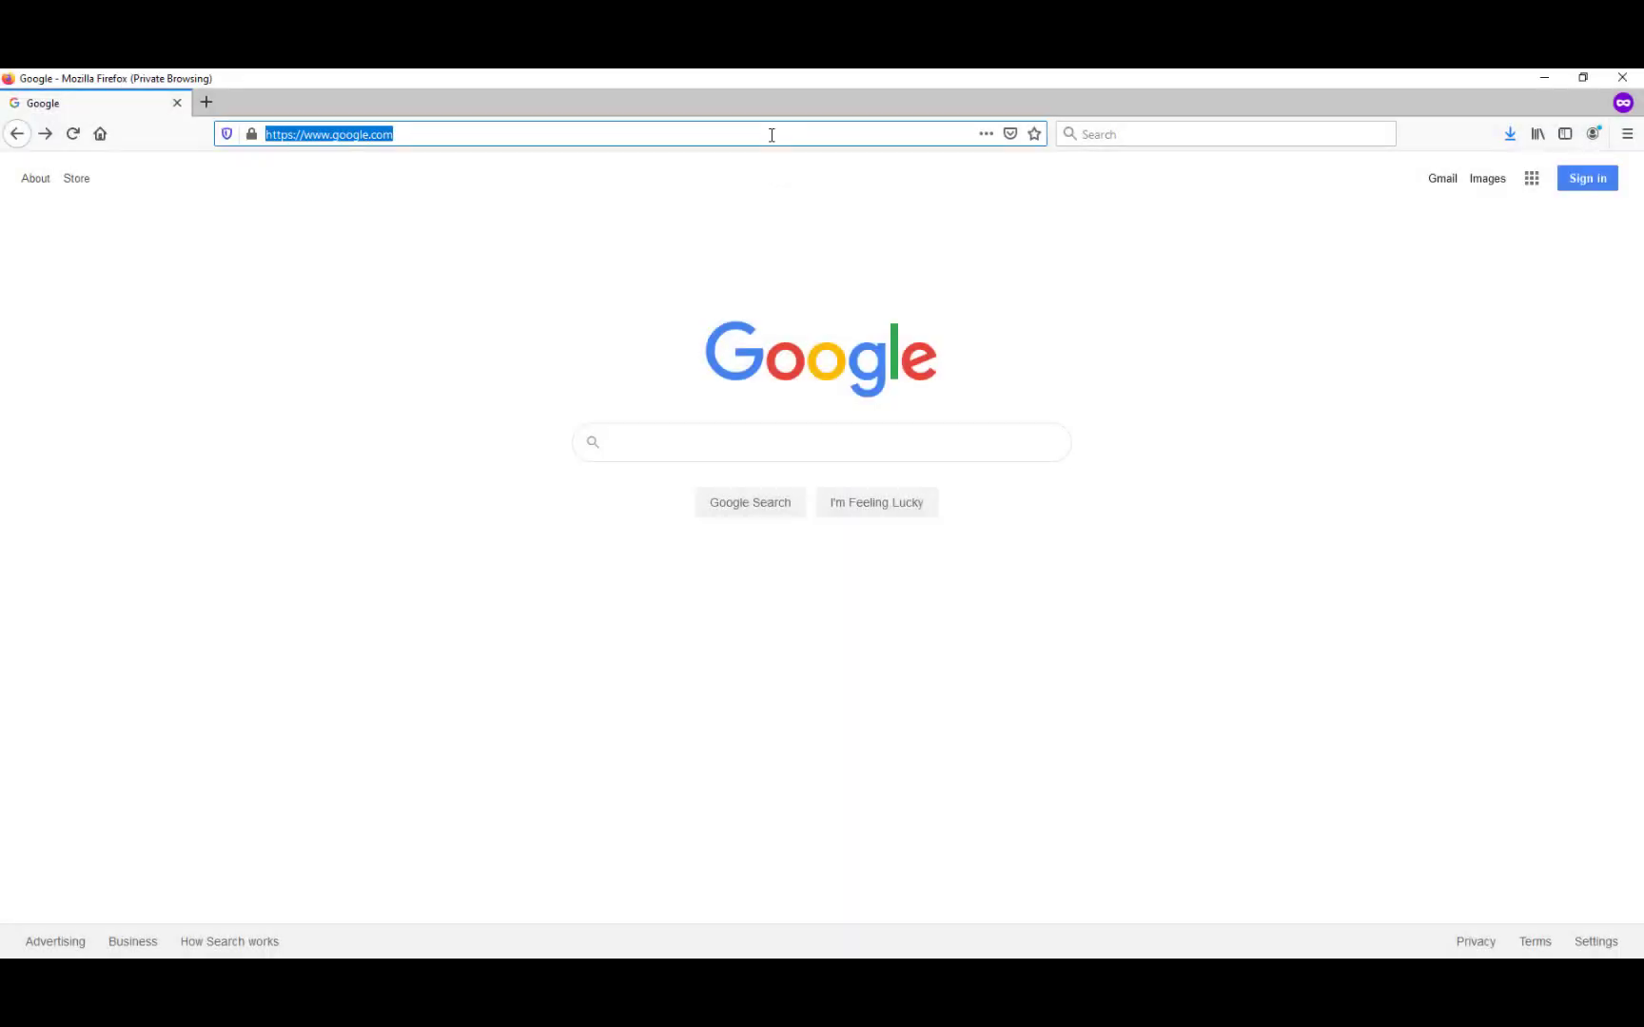
# Go to darcorp.com and find the AAA import files section
pyautogui.write('darcorp')
pyautogui.press('Return')
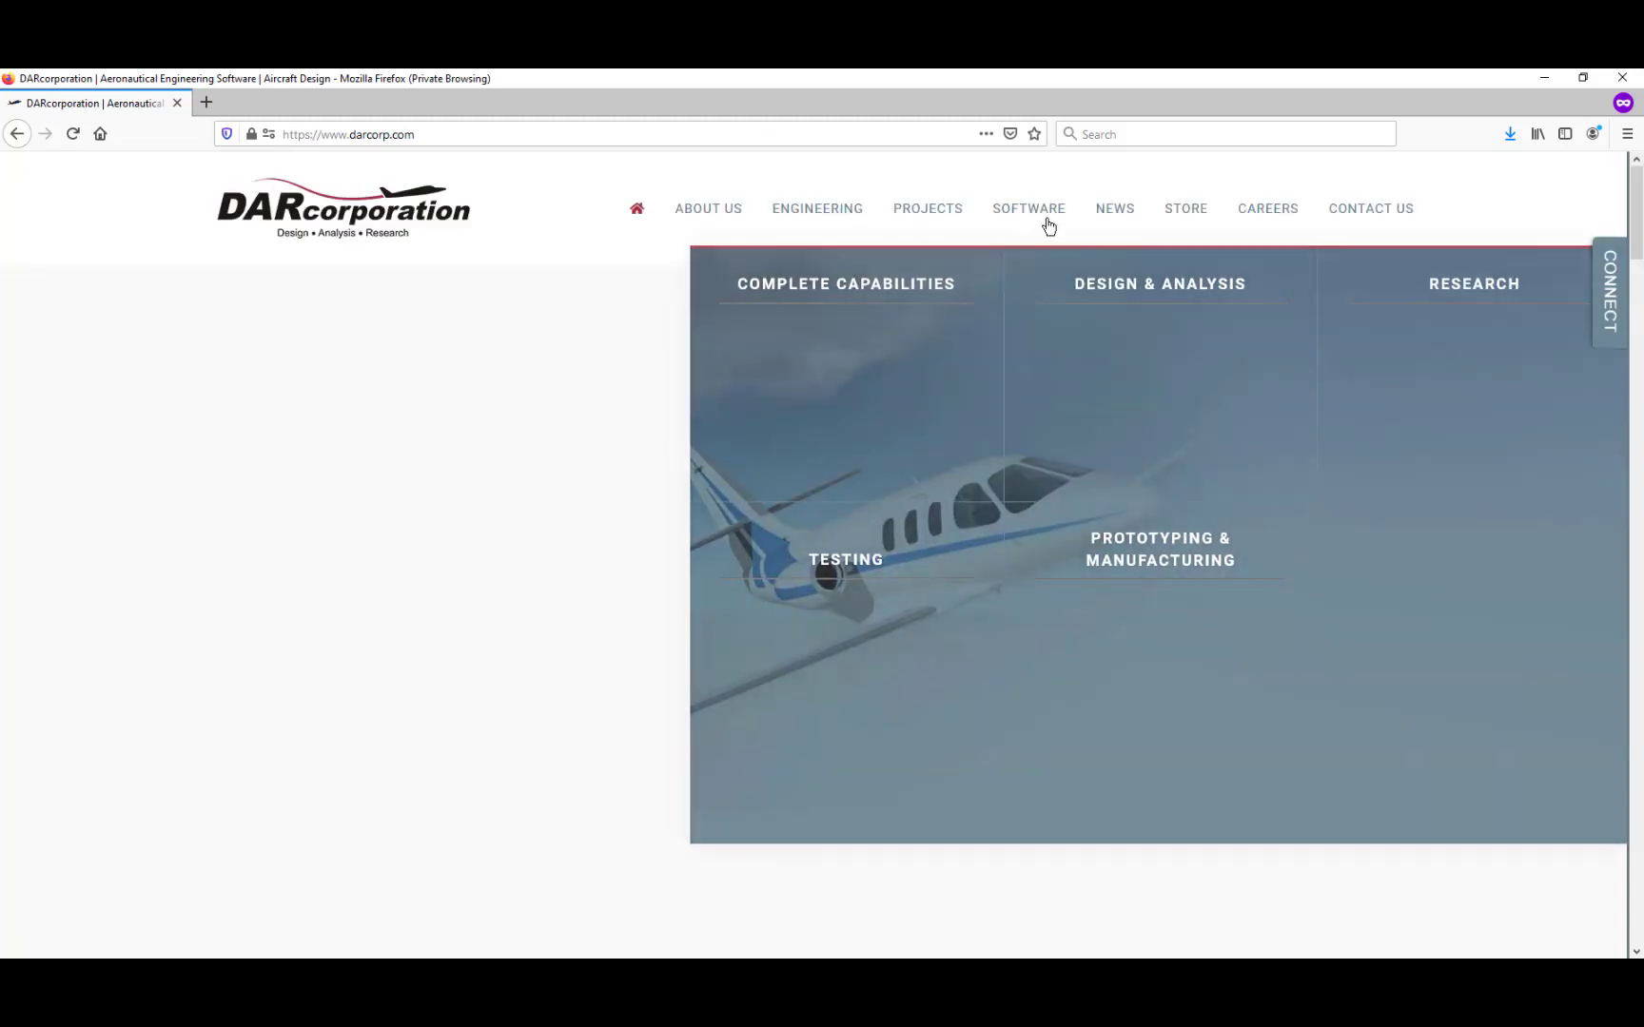
pyautogui.moveTo(1047, 222)
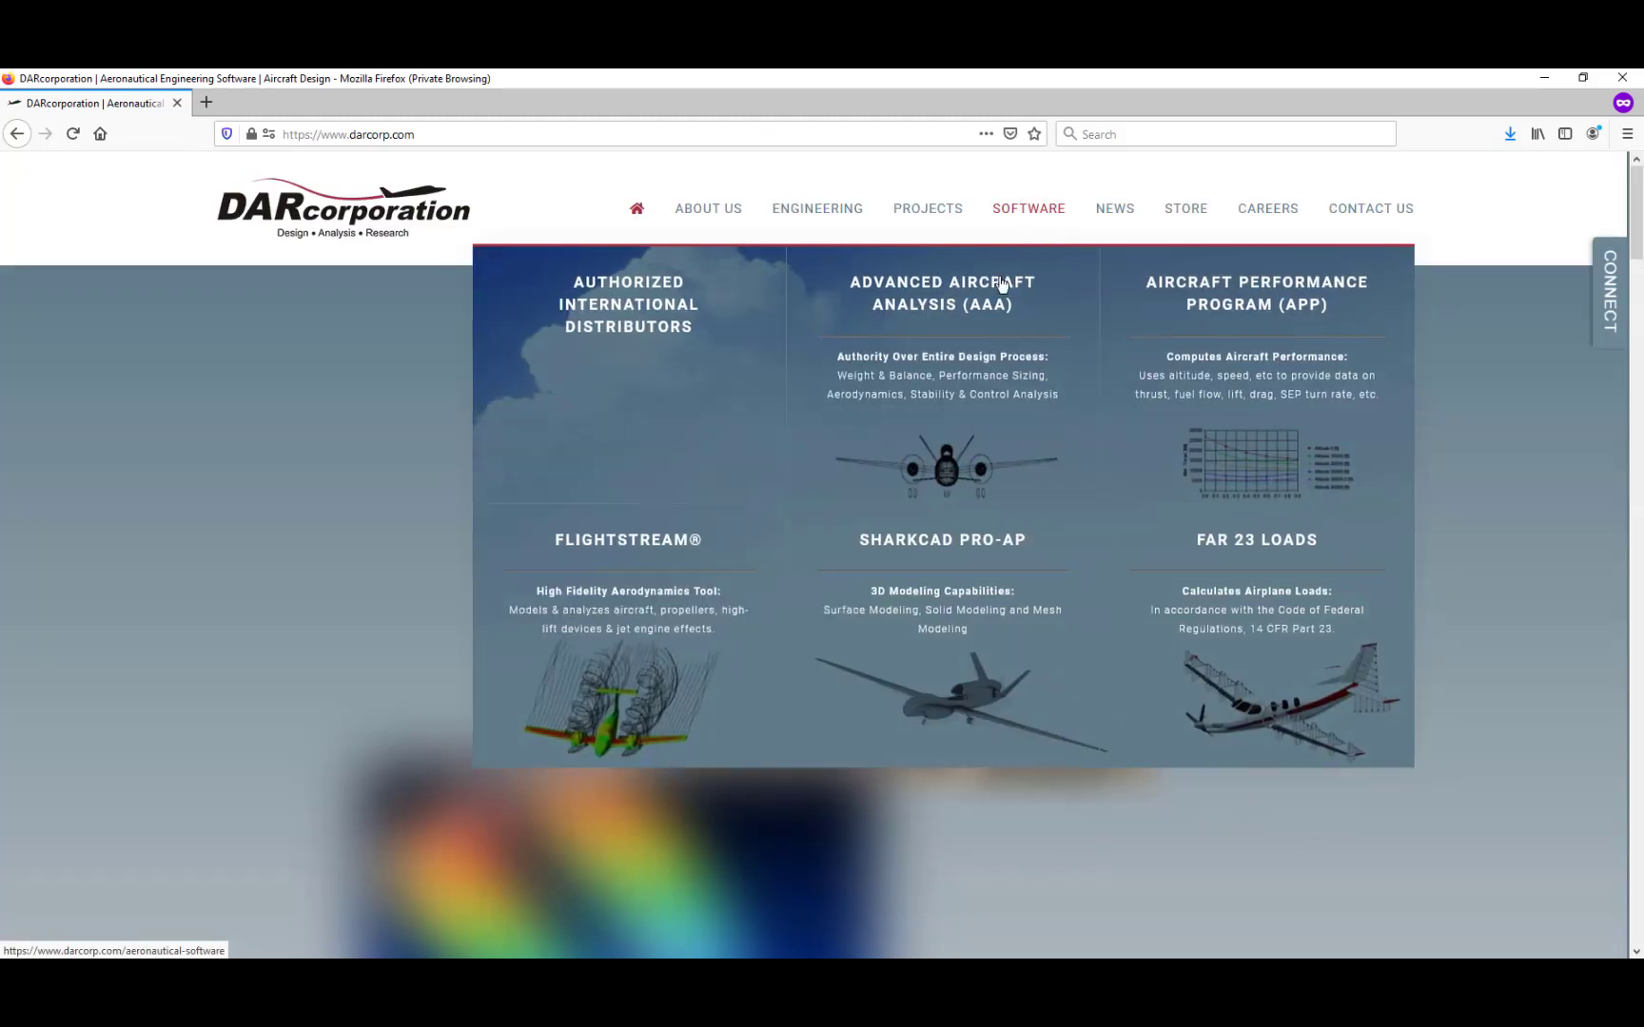
pyautogui.click(996, 289)
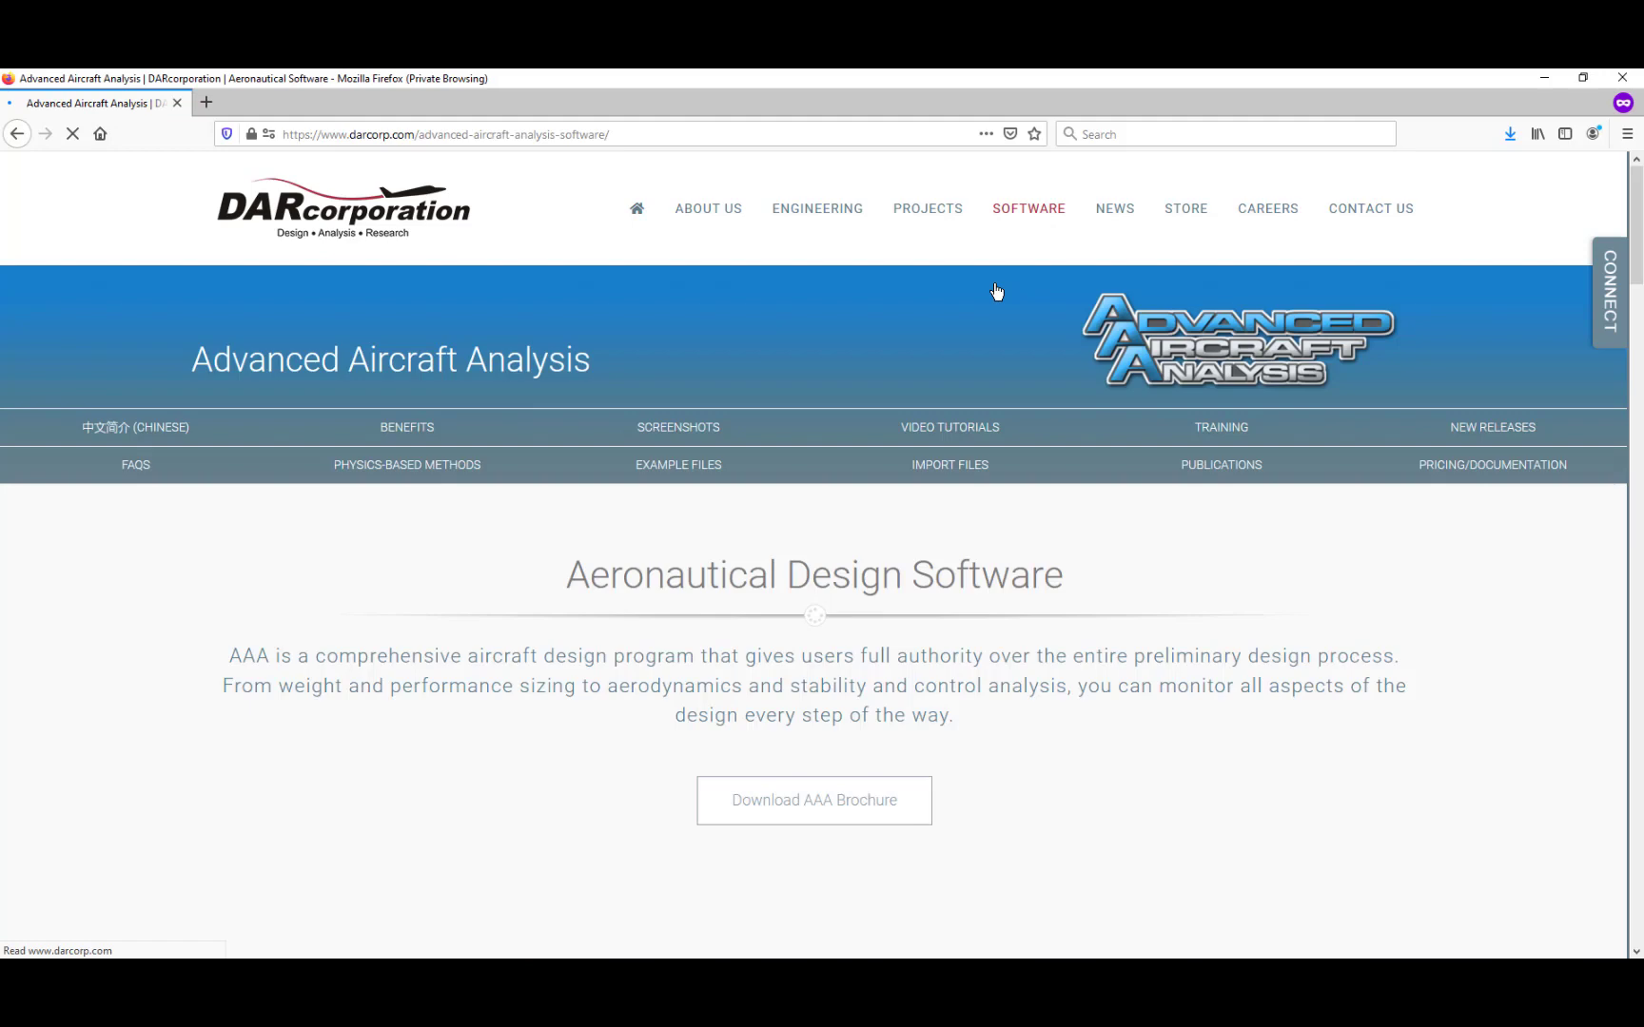
pyautogui.click(973, 470)
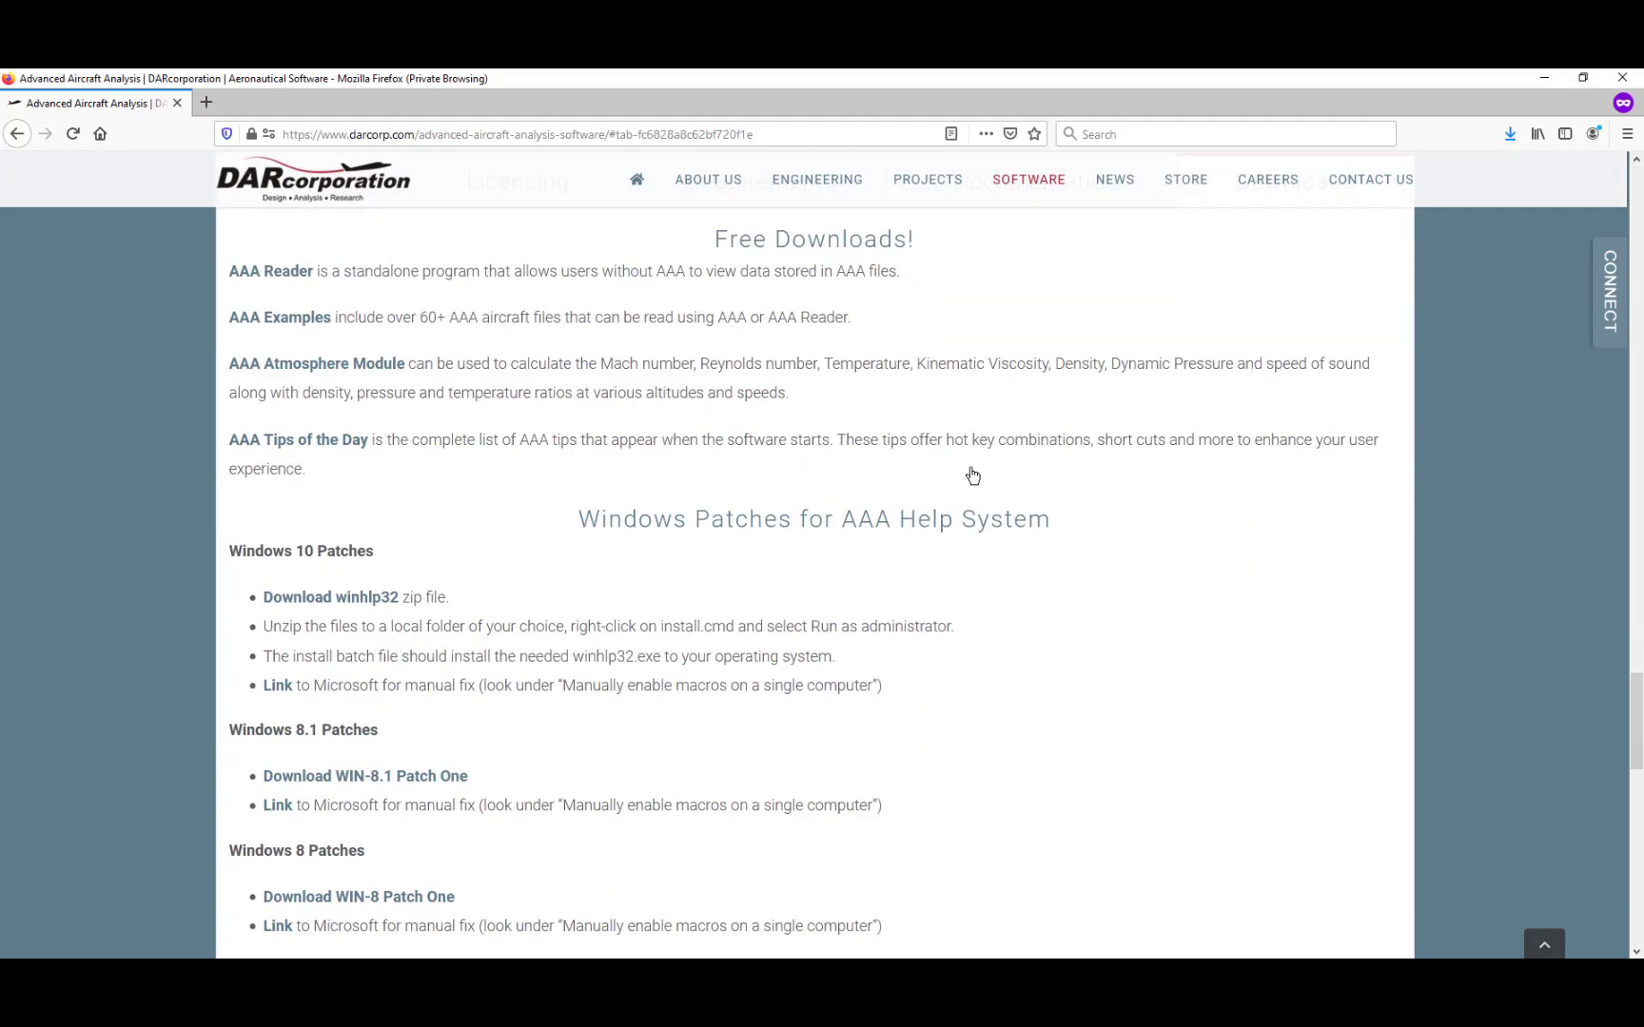
pyautogui.scroll(-5, 972, 476)
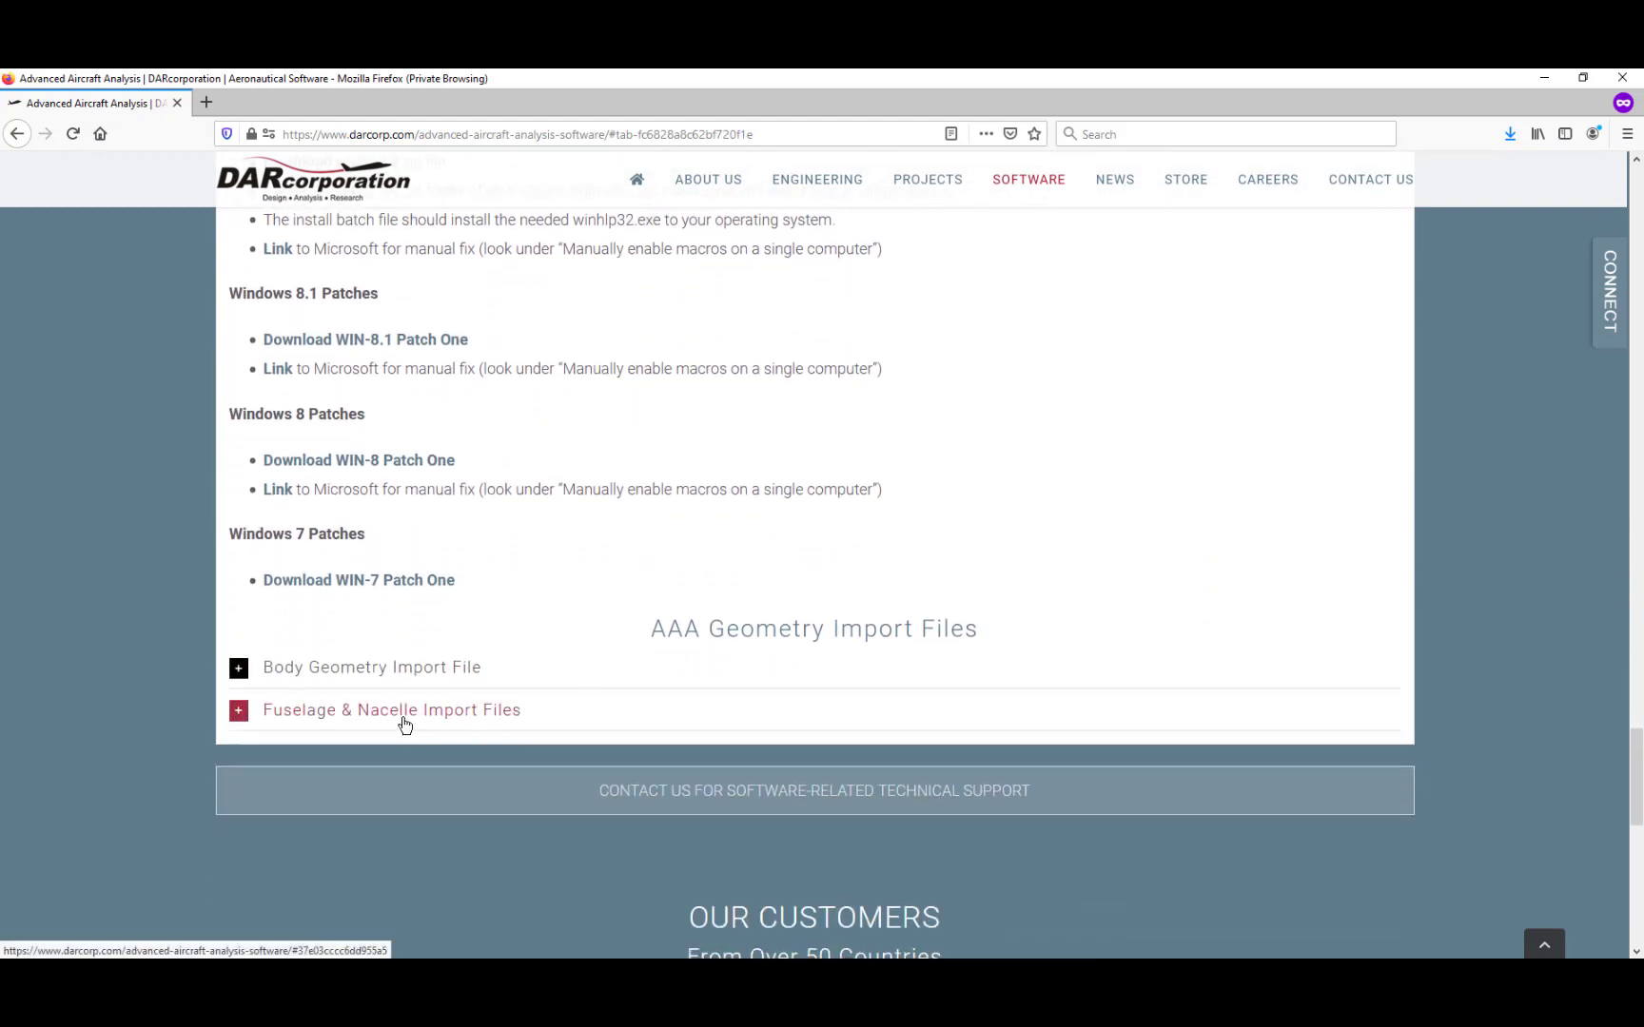
# Download the Business Jet Citation CJ2 file from Fuselage & Nacelle Import Files, then show recent downloads
pyautogui.click(404, 725)
pyautogui.scroll(-3, 419, 709)
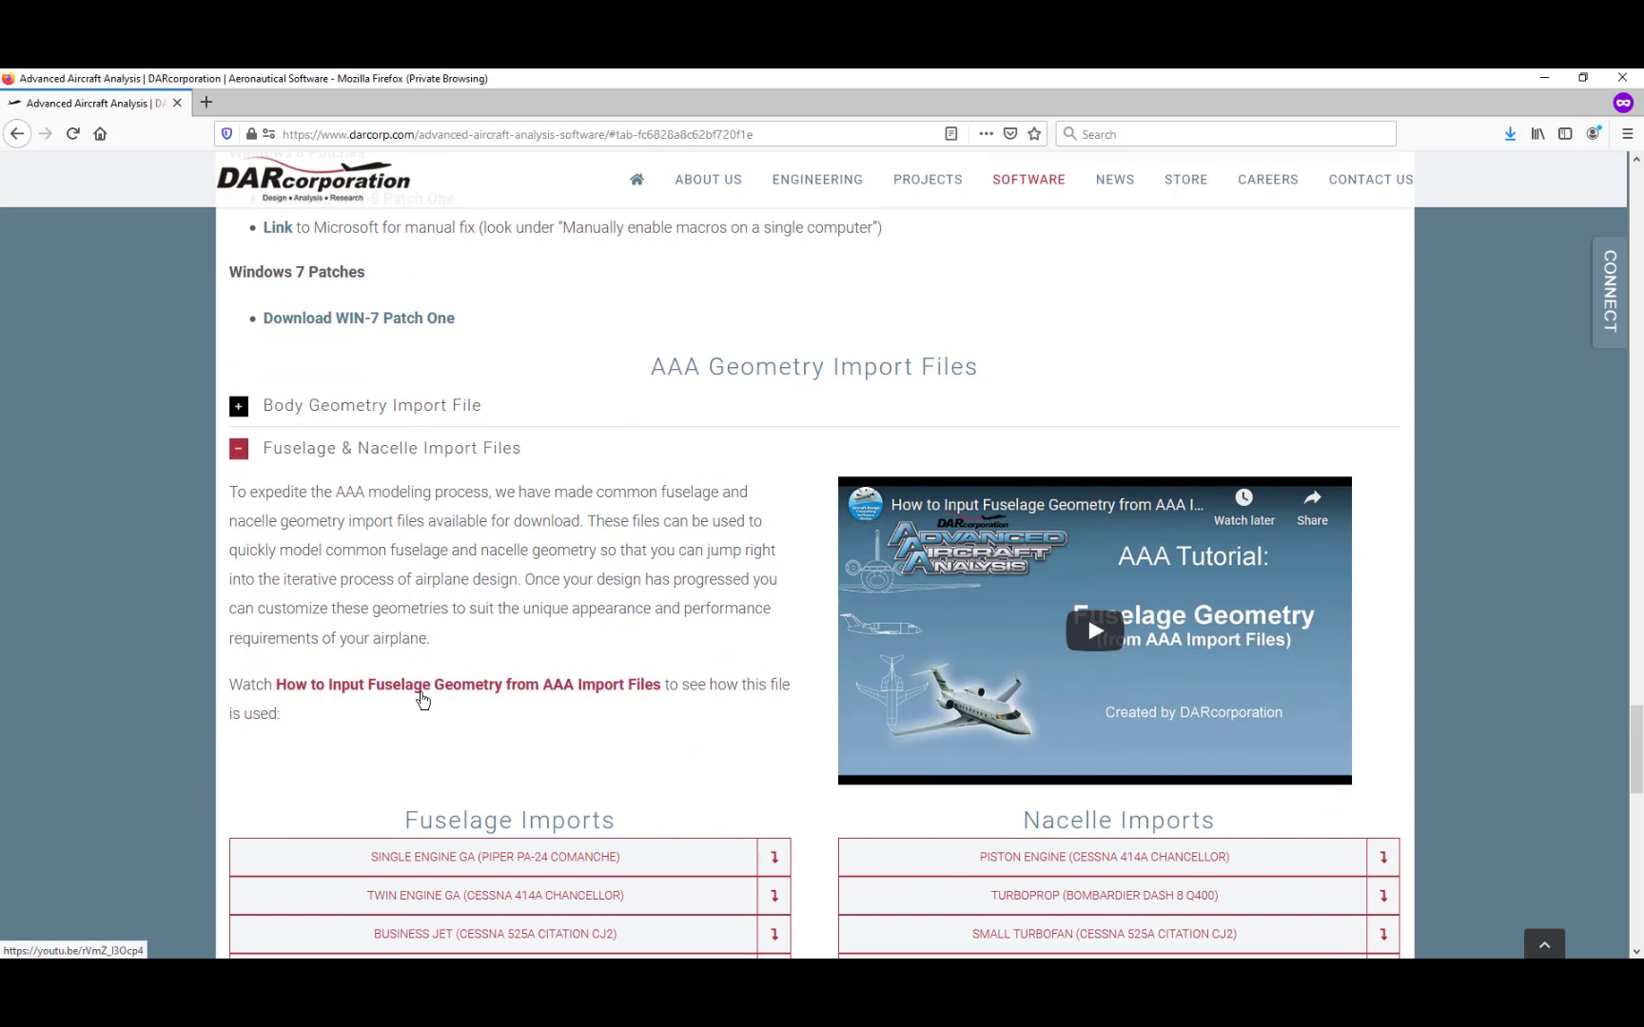
pyautogui.scroll(-1, 425, 702)
pyautogui.scroll(-1, 425, 702)
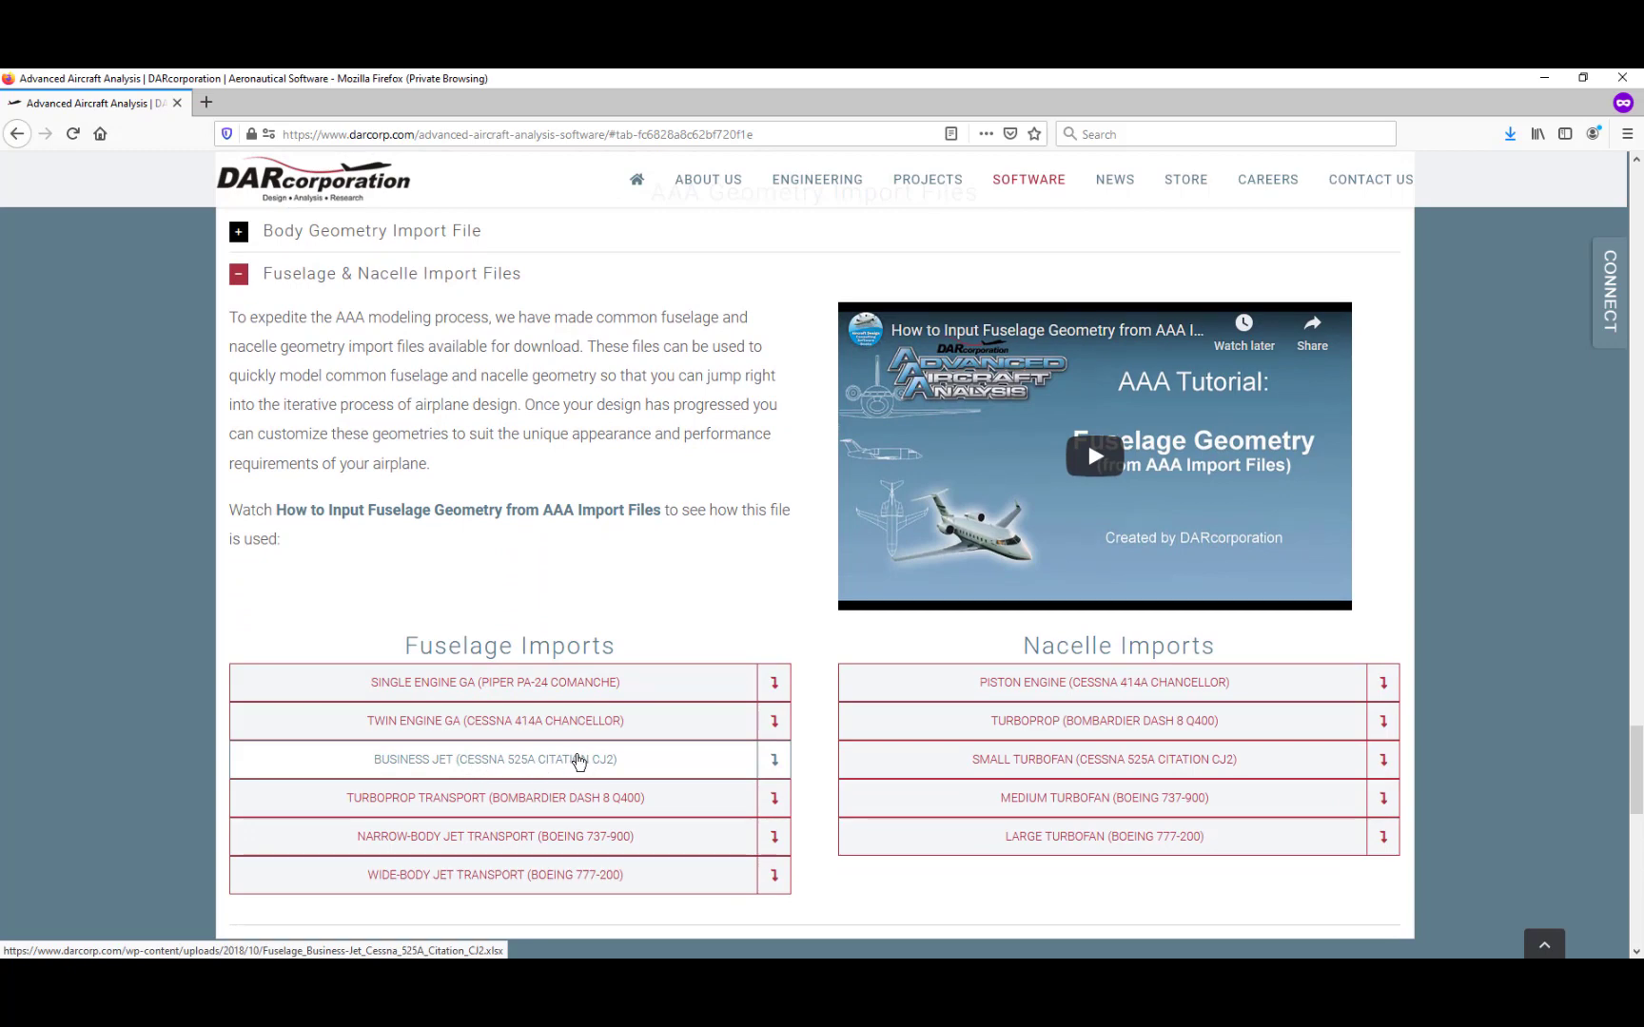
pyautogui.click(582, 762)
pyautogui.click(1099, 584)
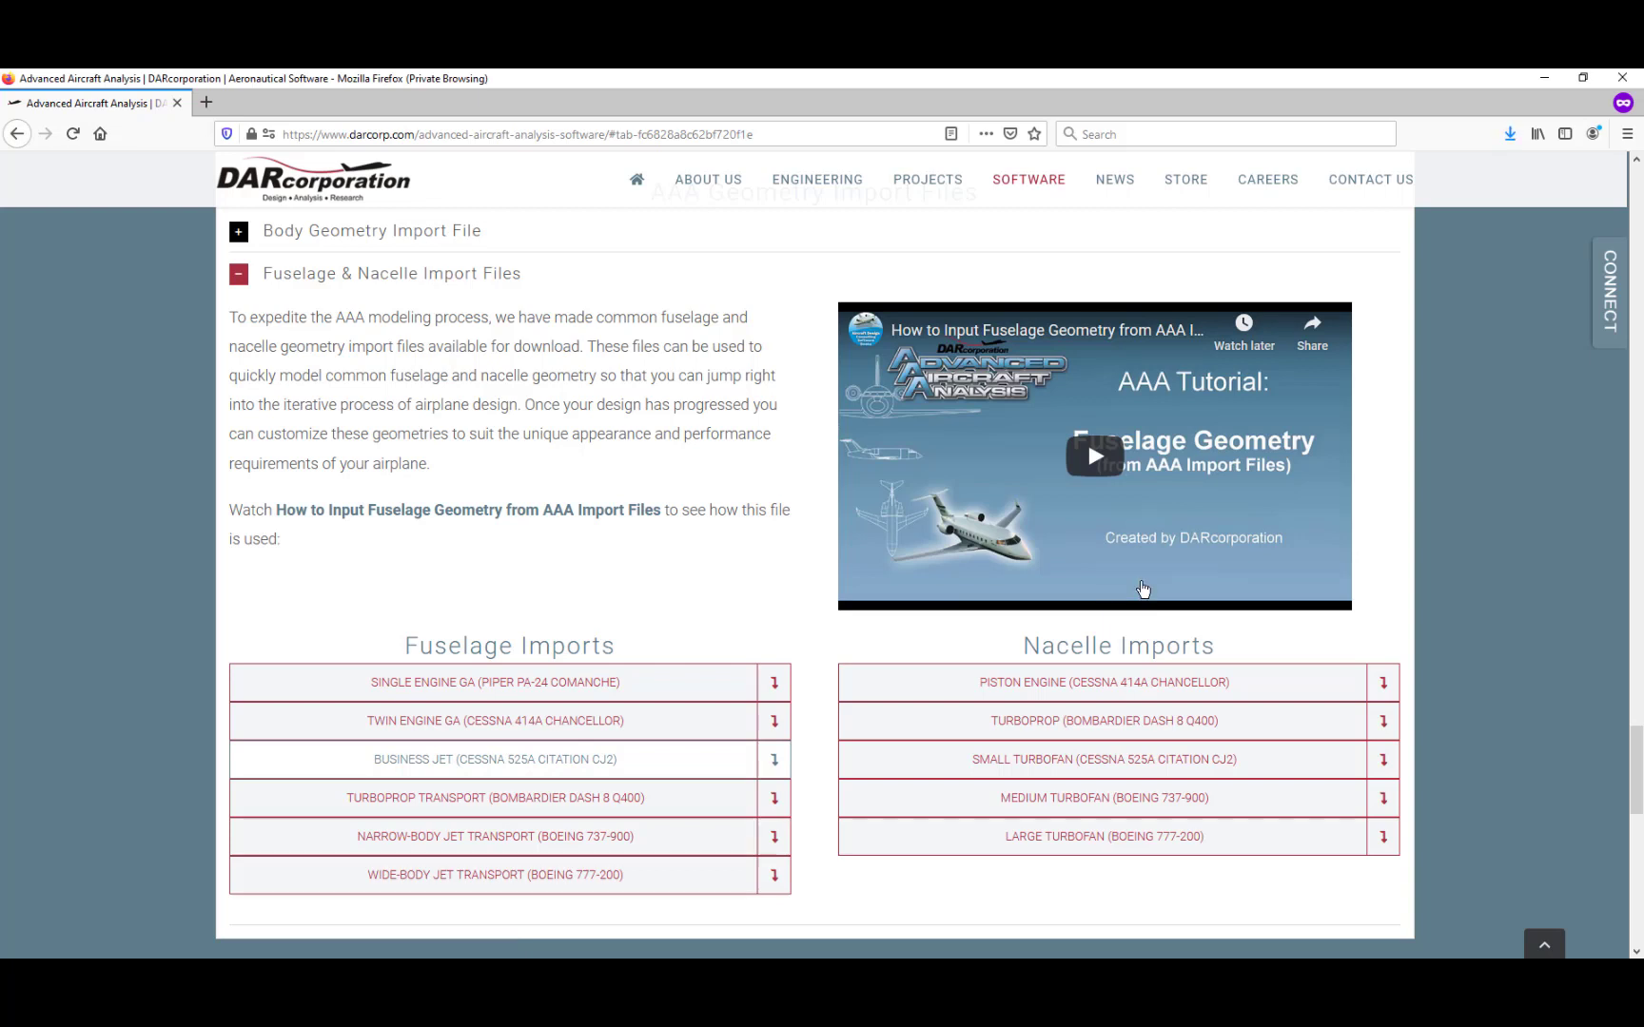
pyautogui.click(1510, 134)
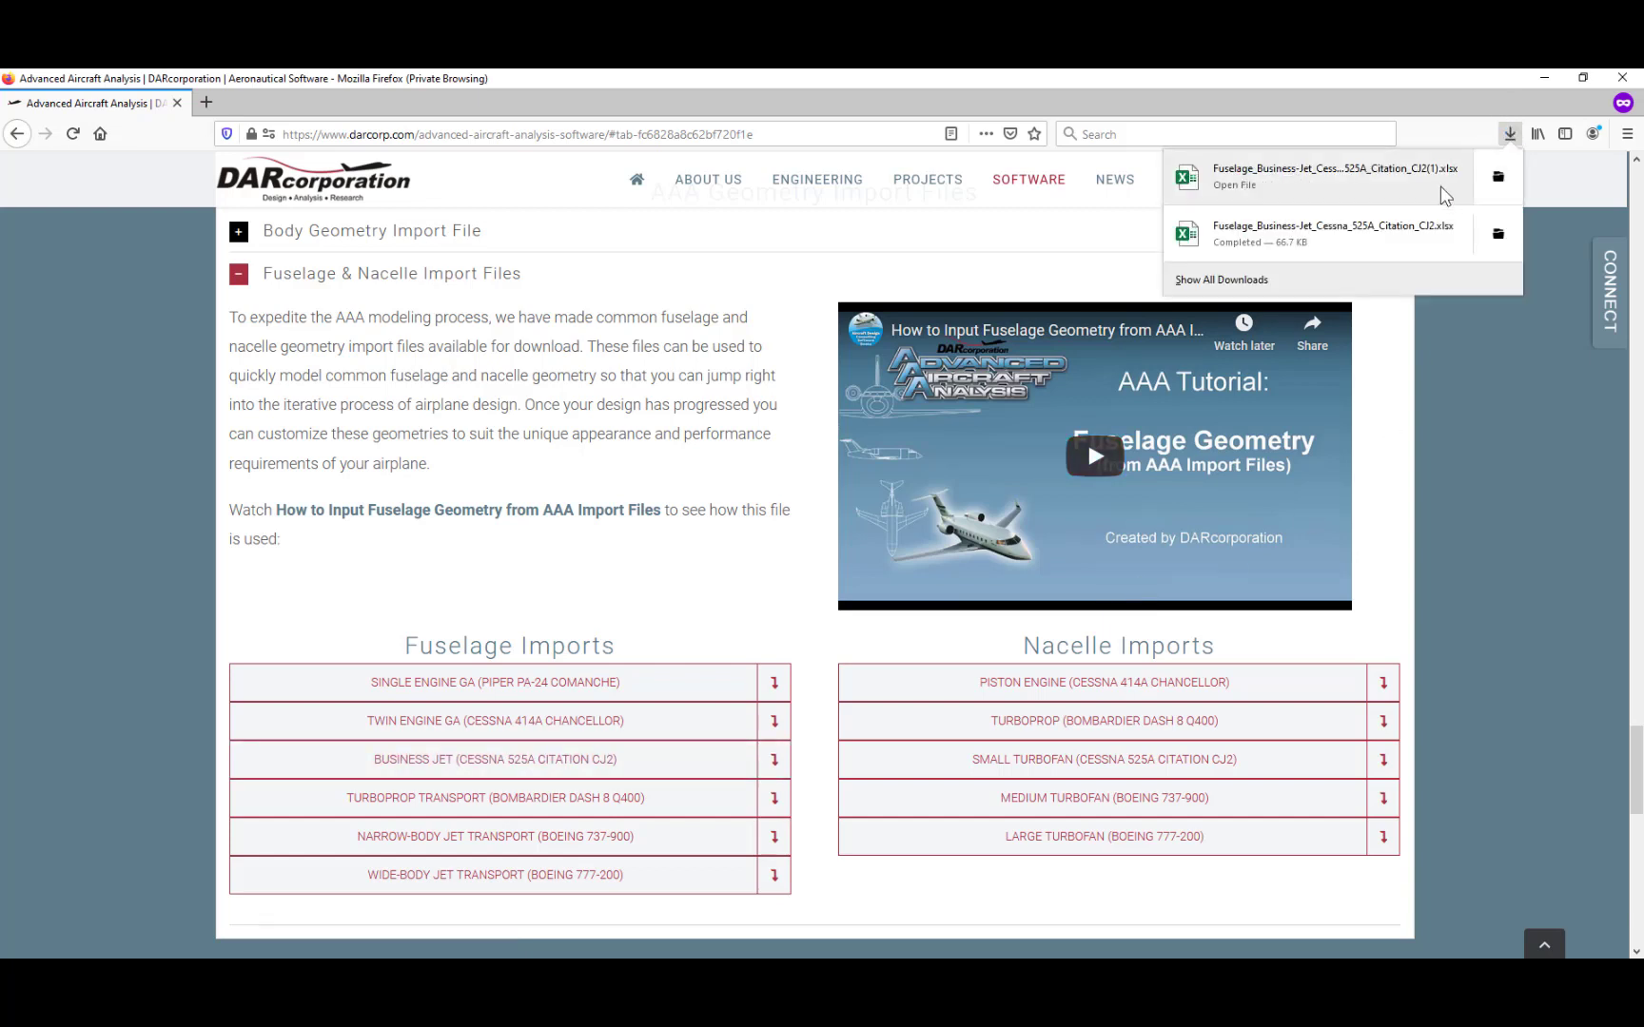
# Open the CJ2 fuselage xlsx in Excel and highlight the 61-station instruction
pyautogui.click(1438, 195)
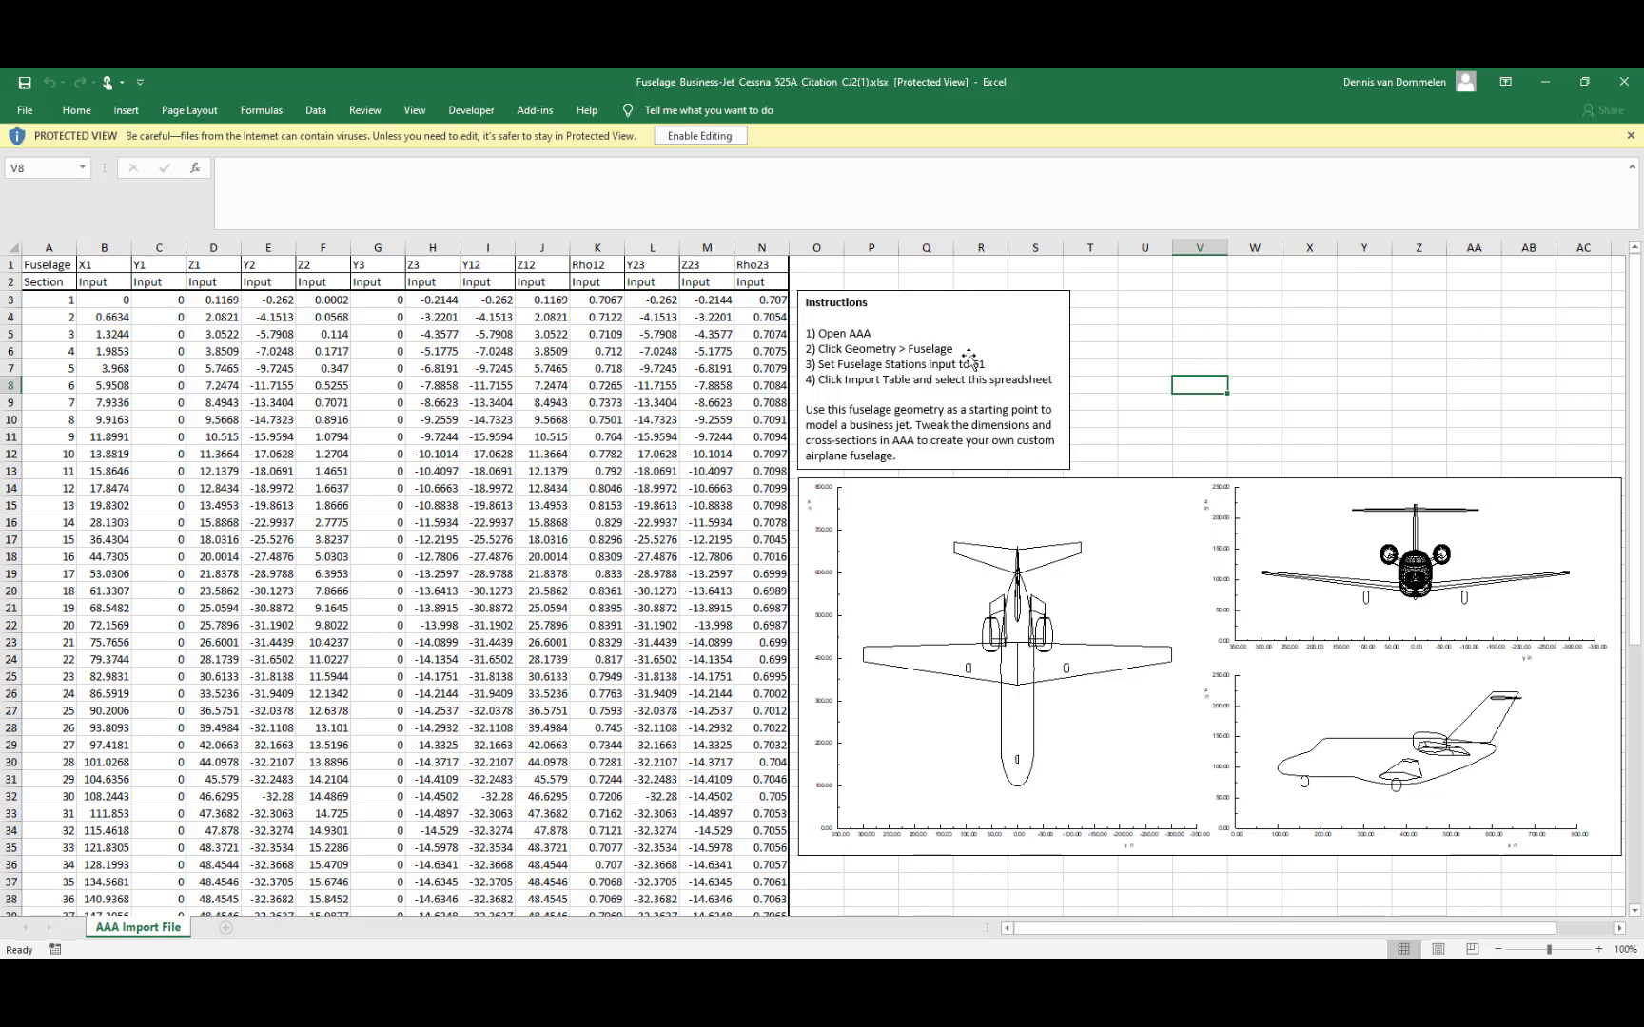
pyautogui.moveTo(965, 345); pyautogui.dragTo(990, 395)
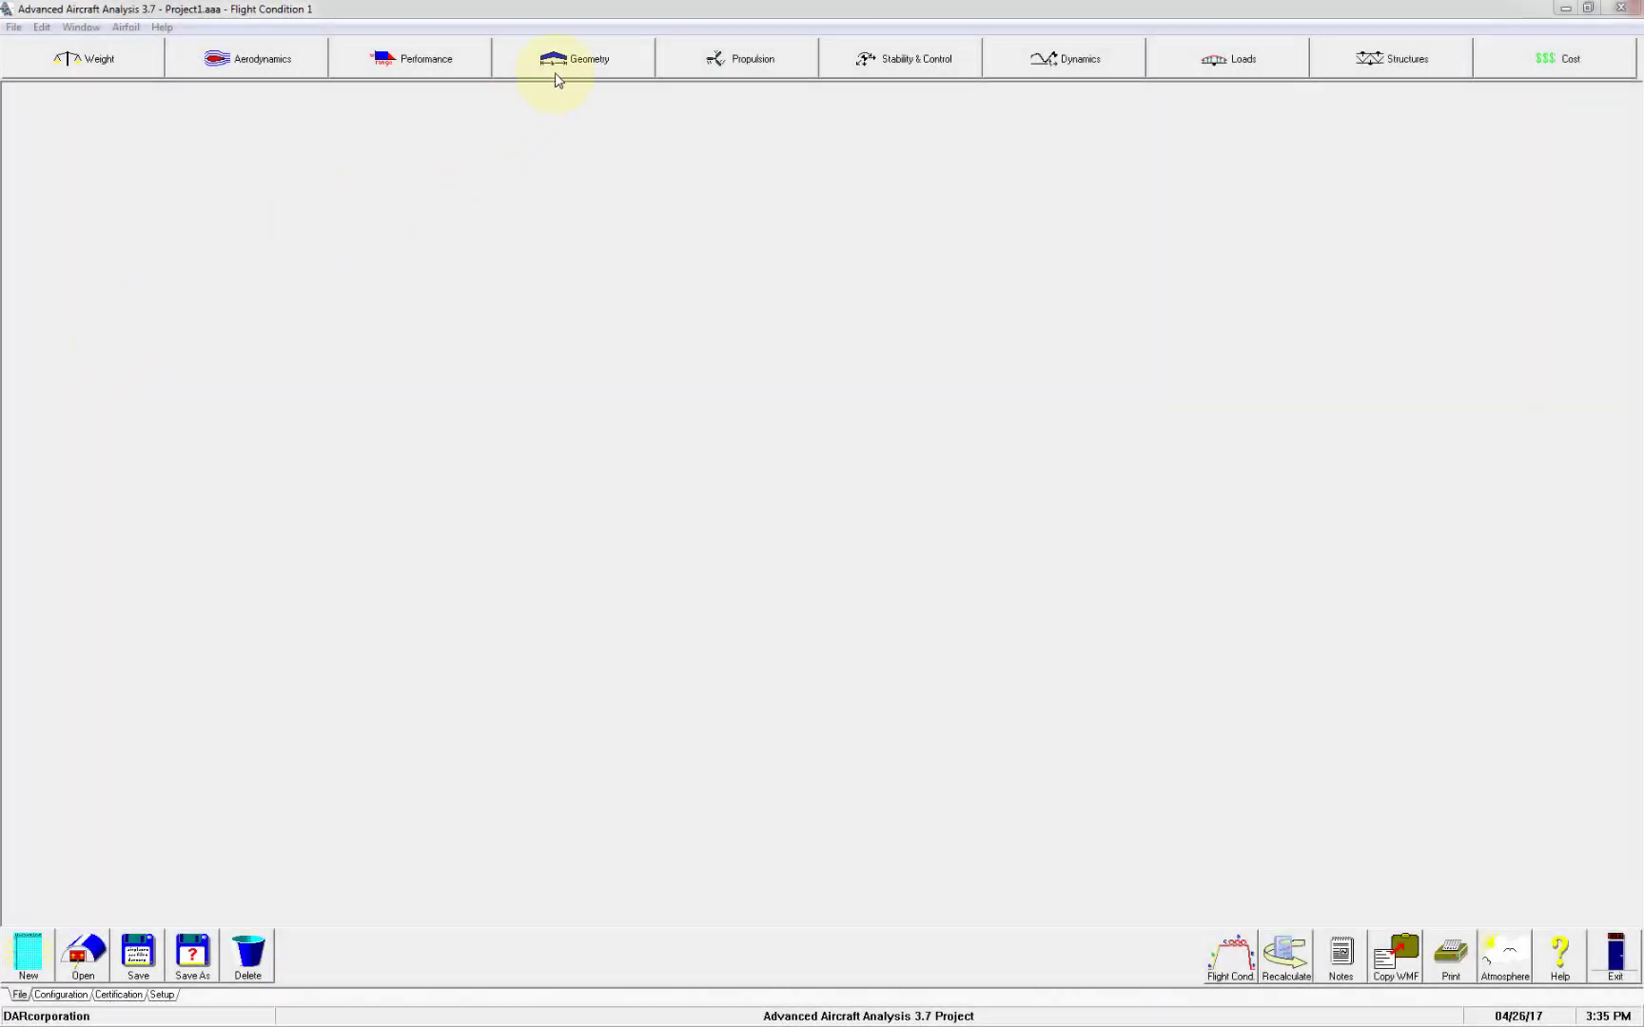
# Open Geometry > Fuselage and set Wing, Horizontal Tail, Vertical Tail to Yes, others No
pyautogui.click(557, 77)
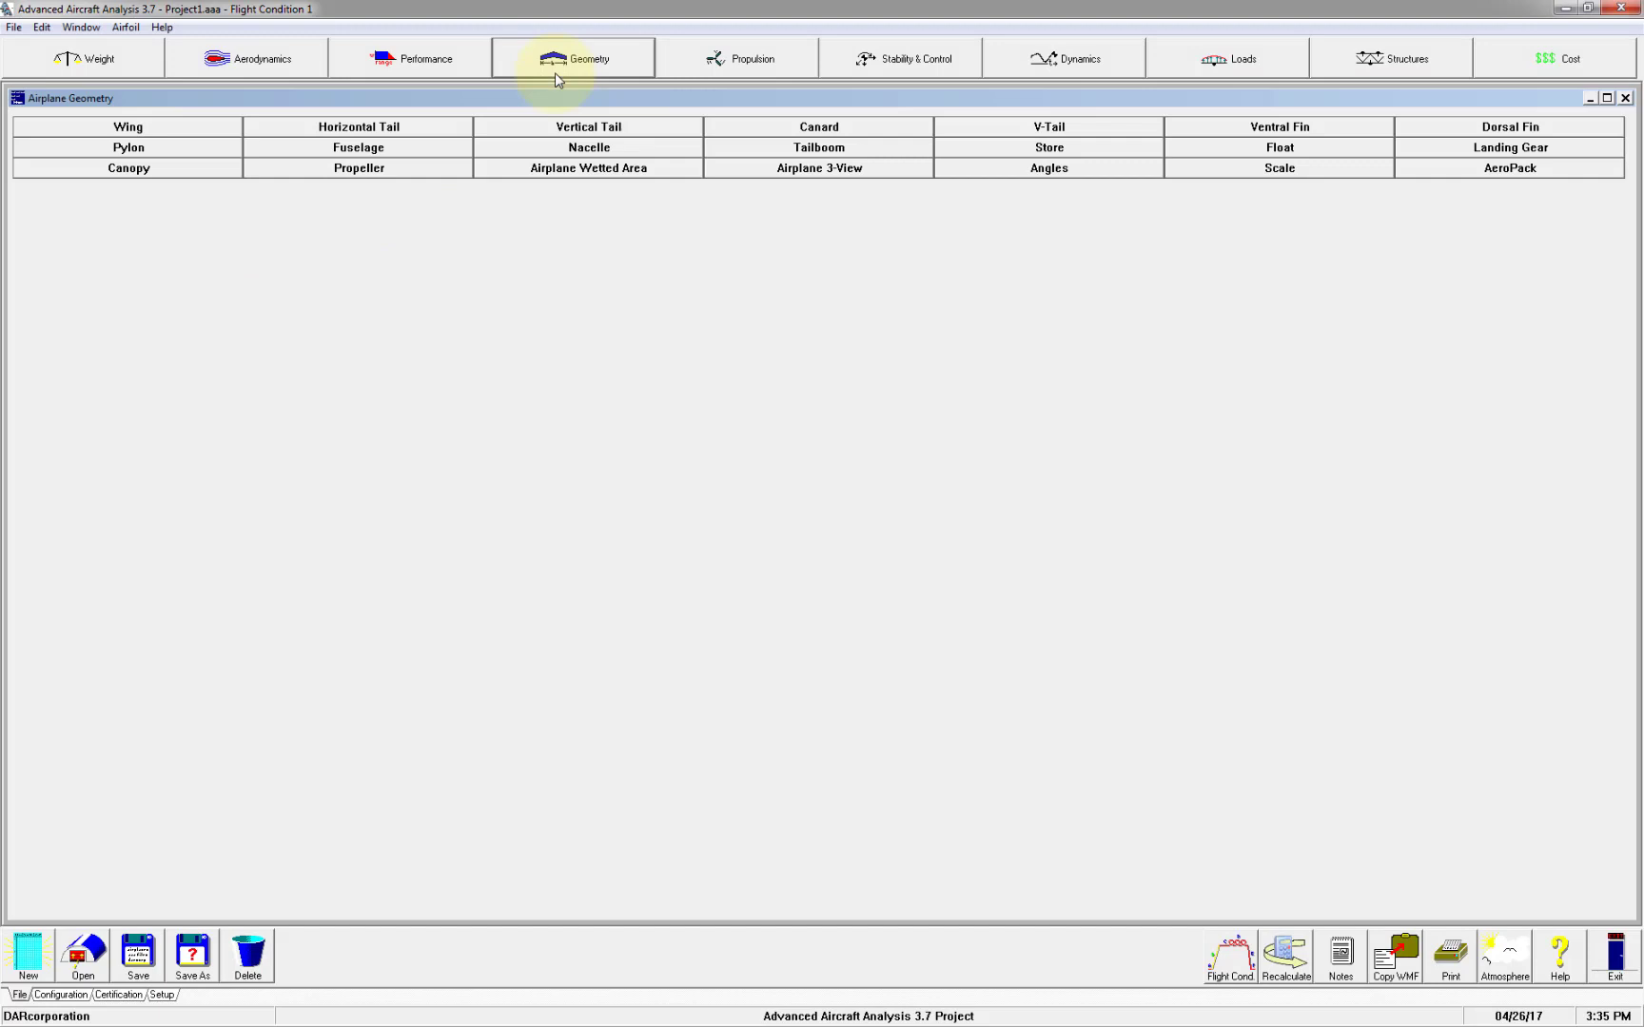
pyautogui.click(451, 150)
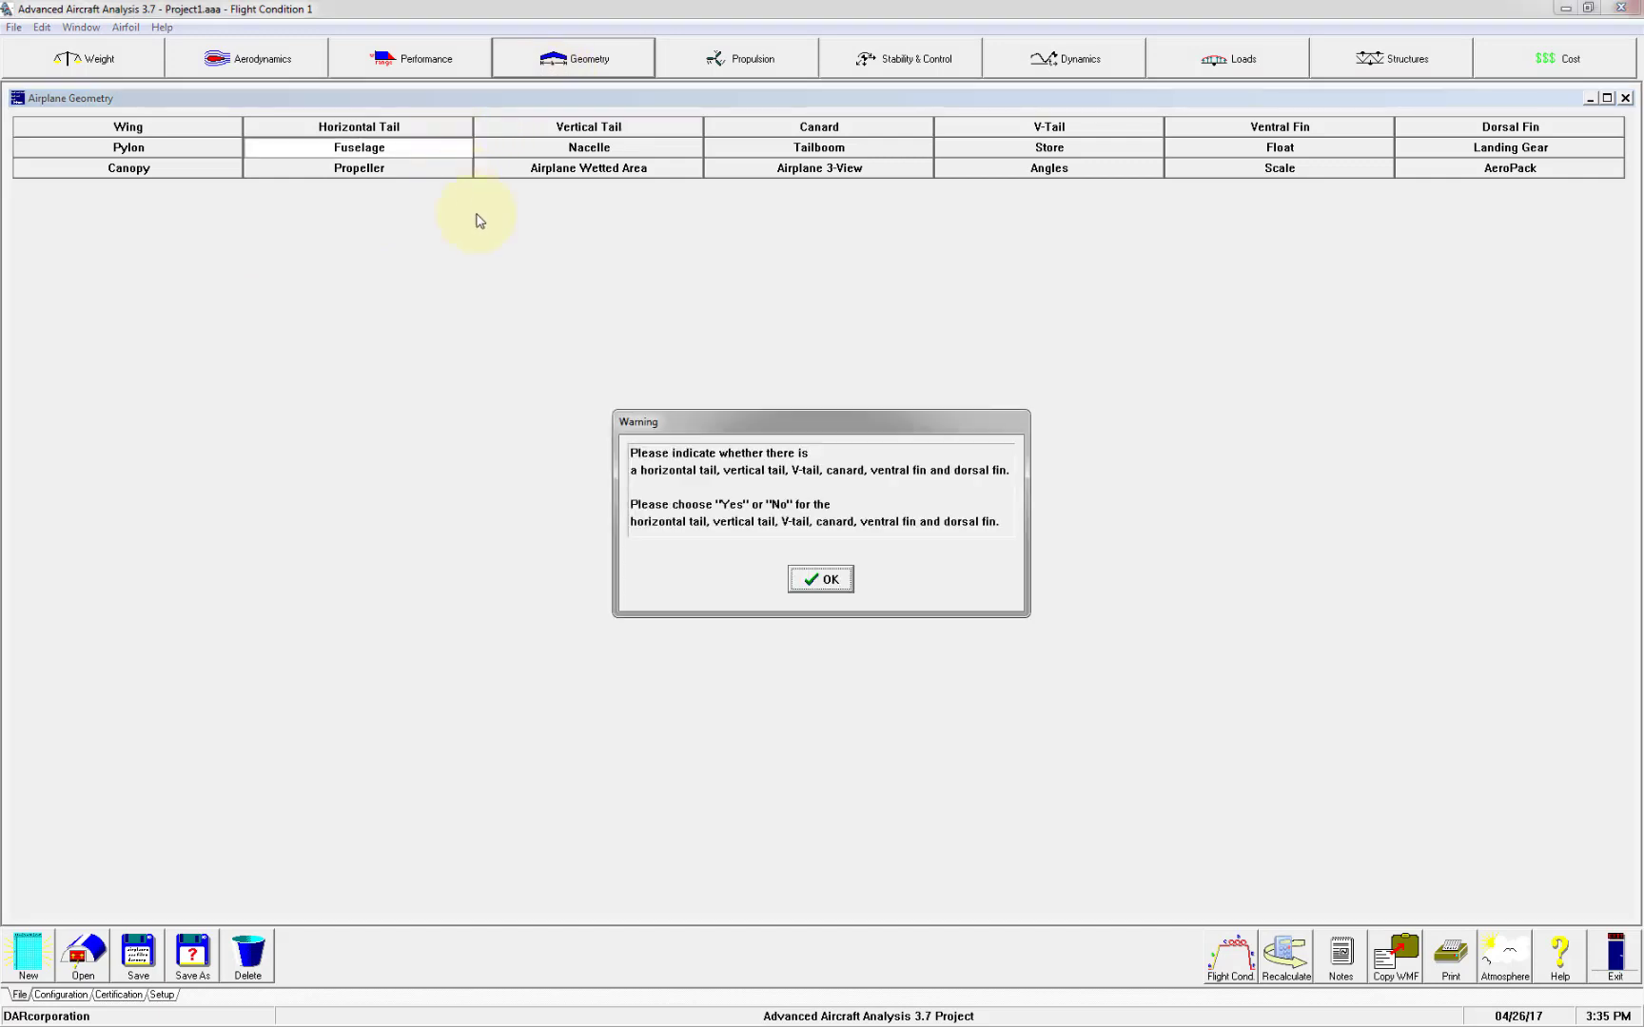
pyautogui.click(826, 578)
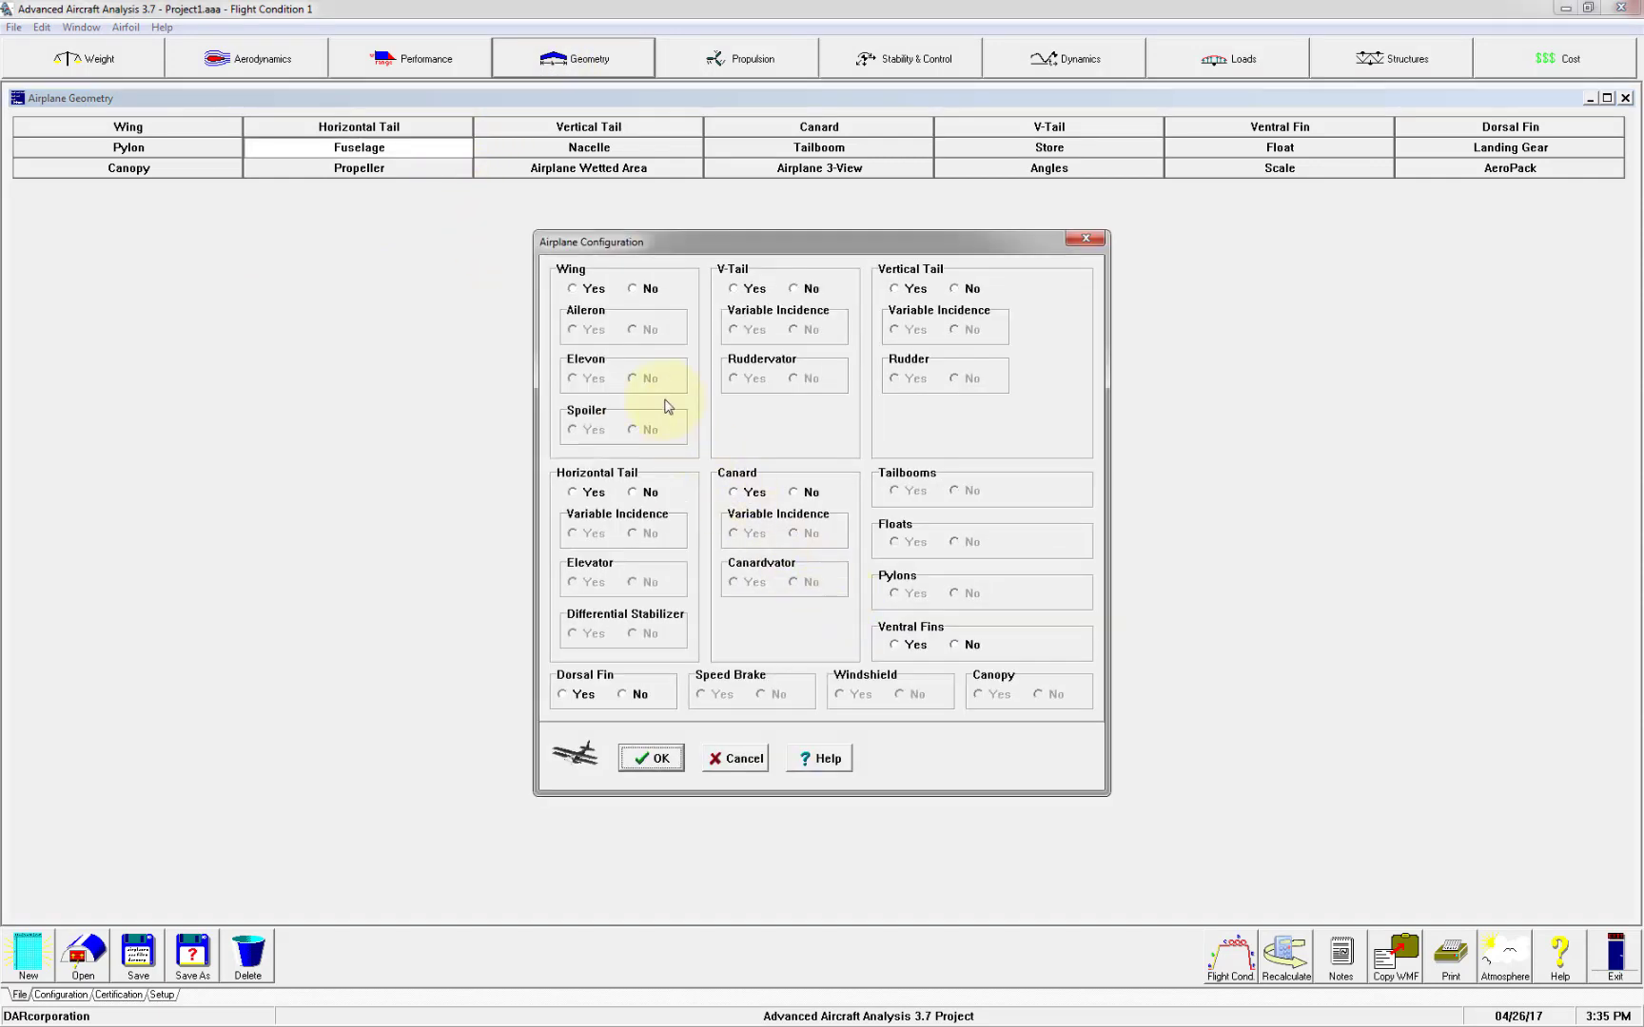
pyautogui.click(571, 289)
pyautogui.click(794, 288)
pyautogui.click(572, 492)
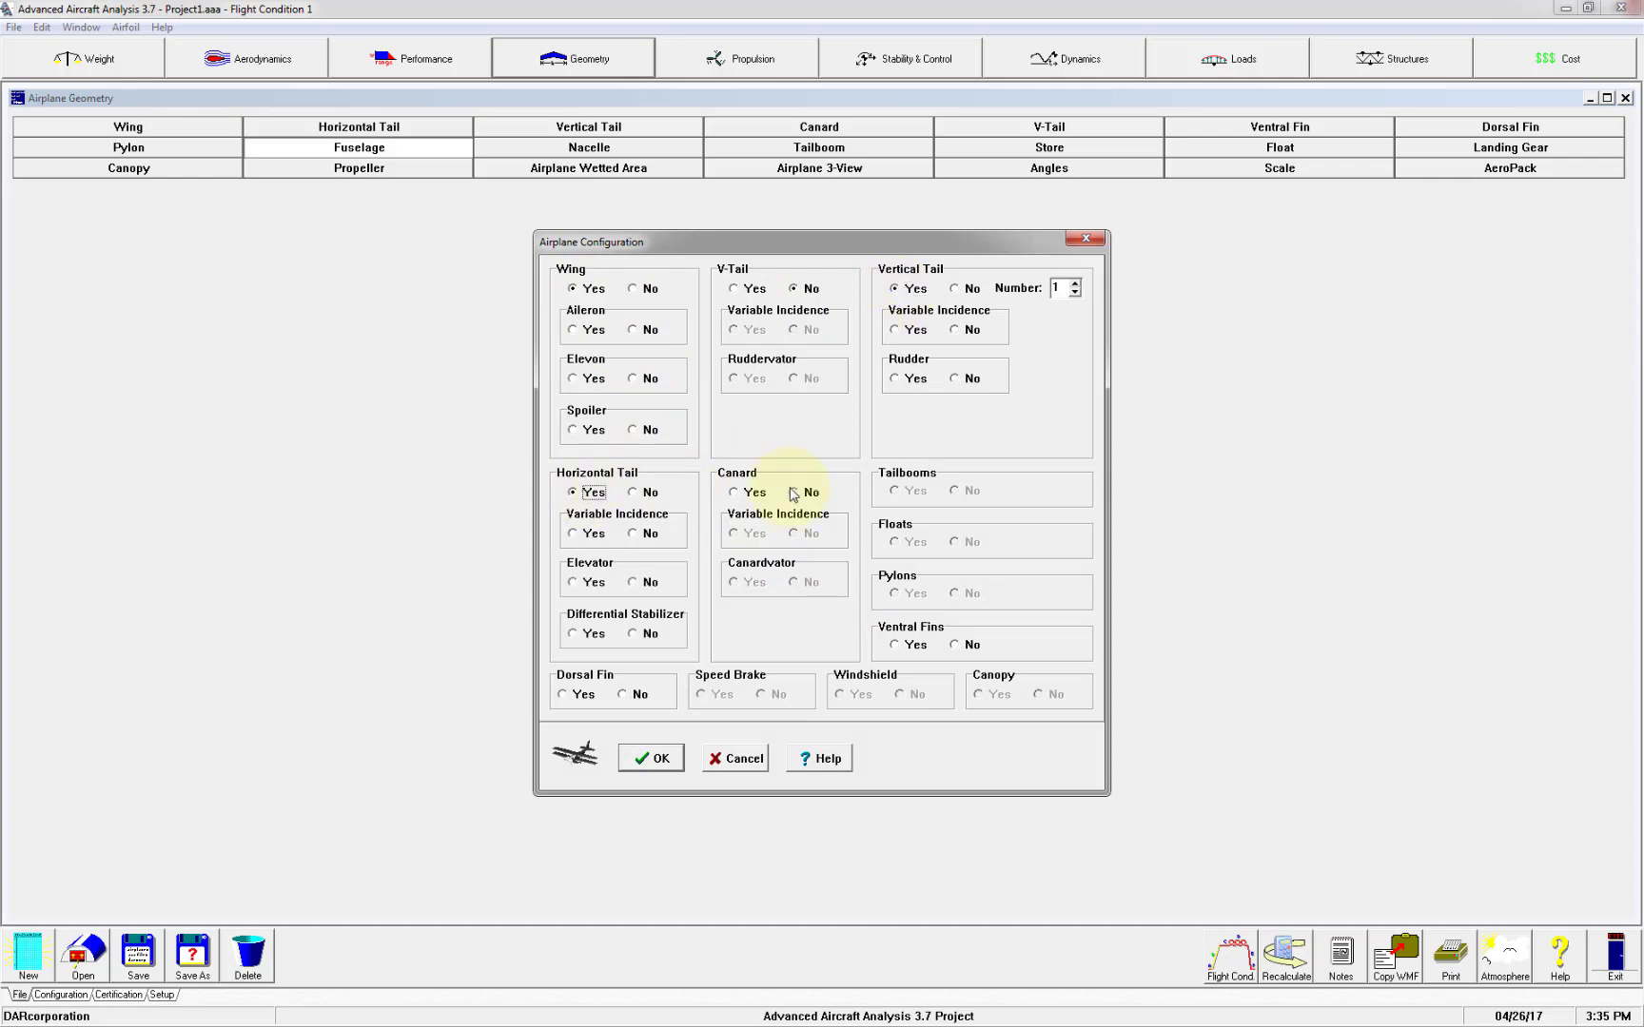
pyautogui.click(794, 492)
pyautogui.click(623, 694)
pyautogui.click(954, 644)
pyautogui.press('Return')
# Dismiss the warnings and accept the default structure settings
pyautogui.click(824, 569)
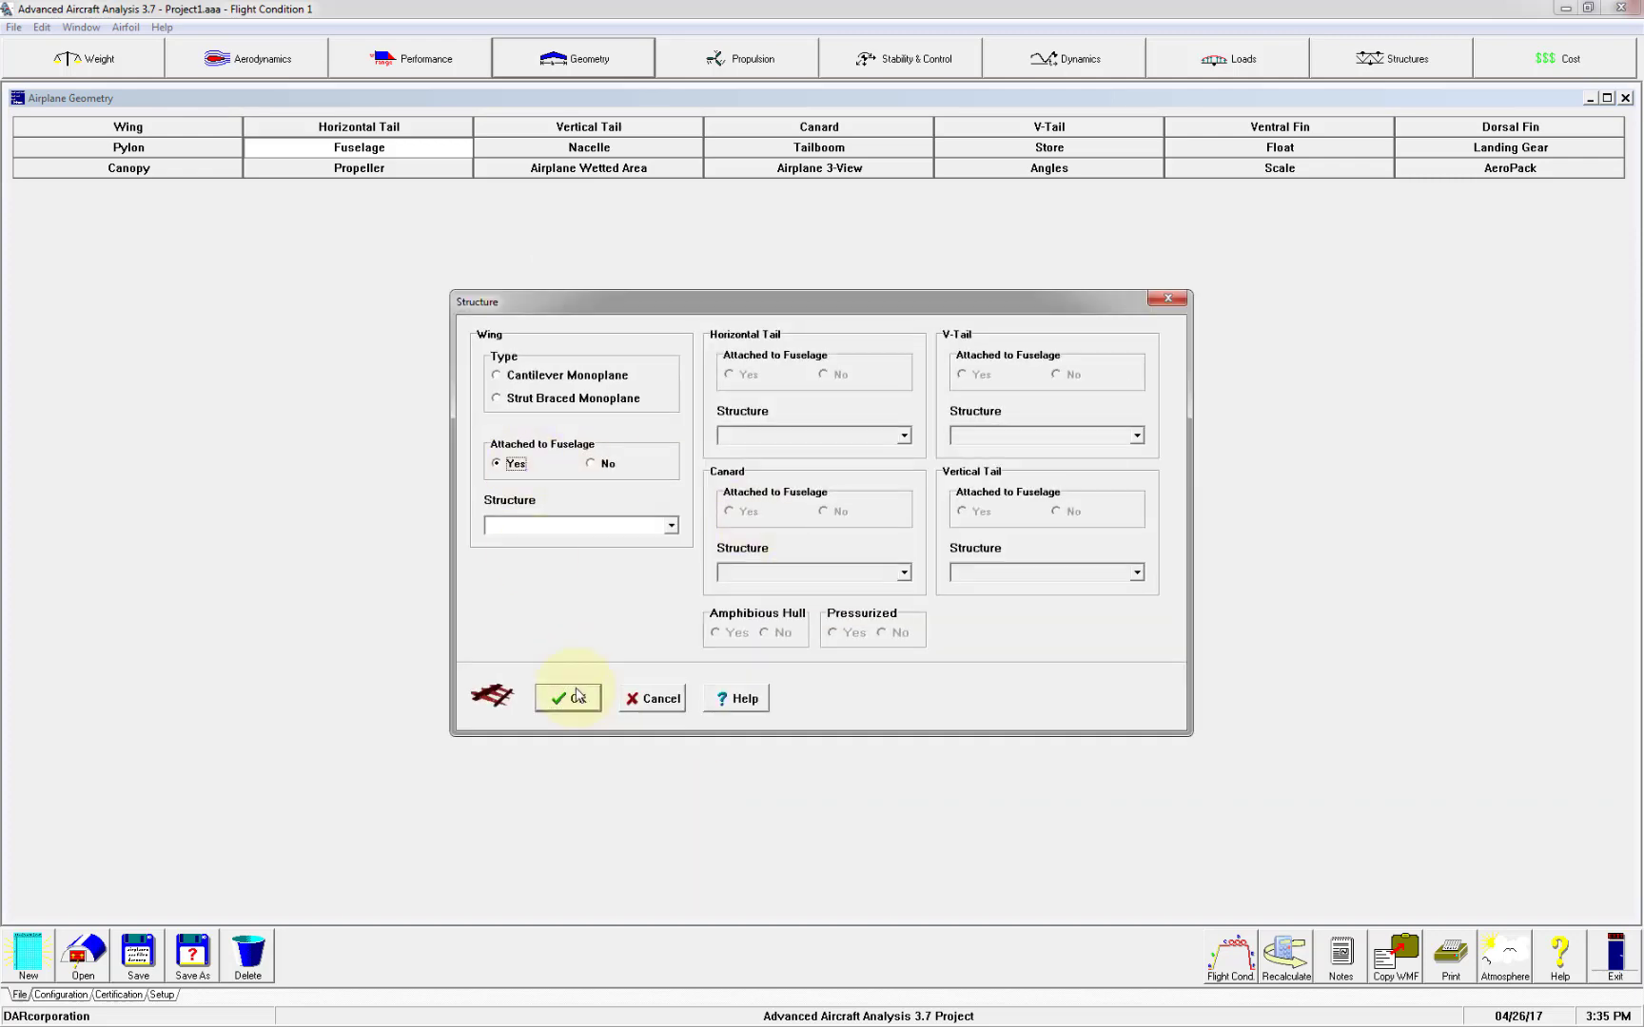
pyautogui.click(569, 697)
pyautogui.press('Return')
pyautogui.click(820, 569)
pyautogui.click(963, 511)
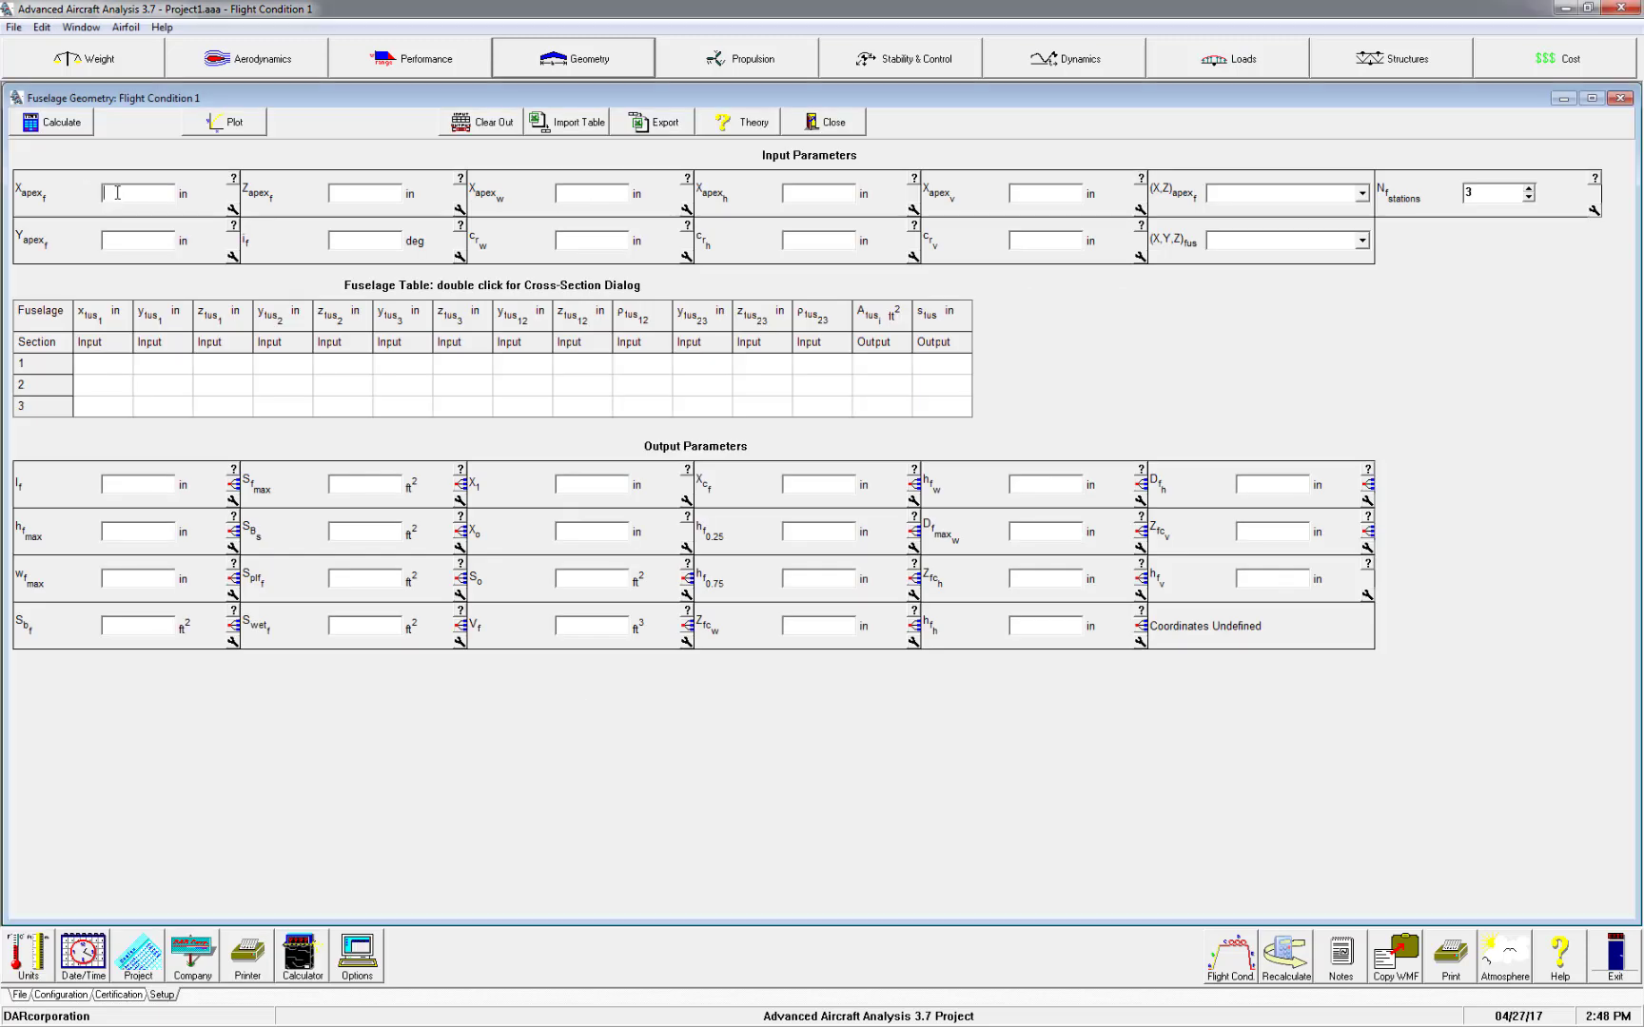
# Enter the apex positions and root chords: 100, 200, 48, 300, 36, 300, 36, 29
pyautogui.click(117, 192)
pyautogui.write('100')
pyautogui.press('Tab')
pyautogui.write('200')
pyautogui.press('Tab')
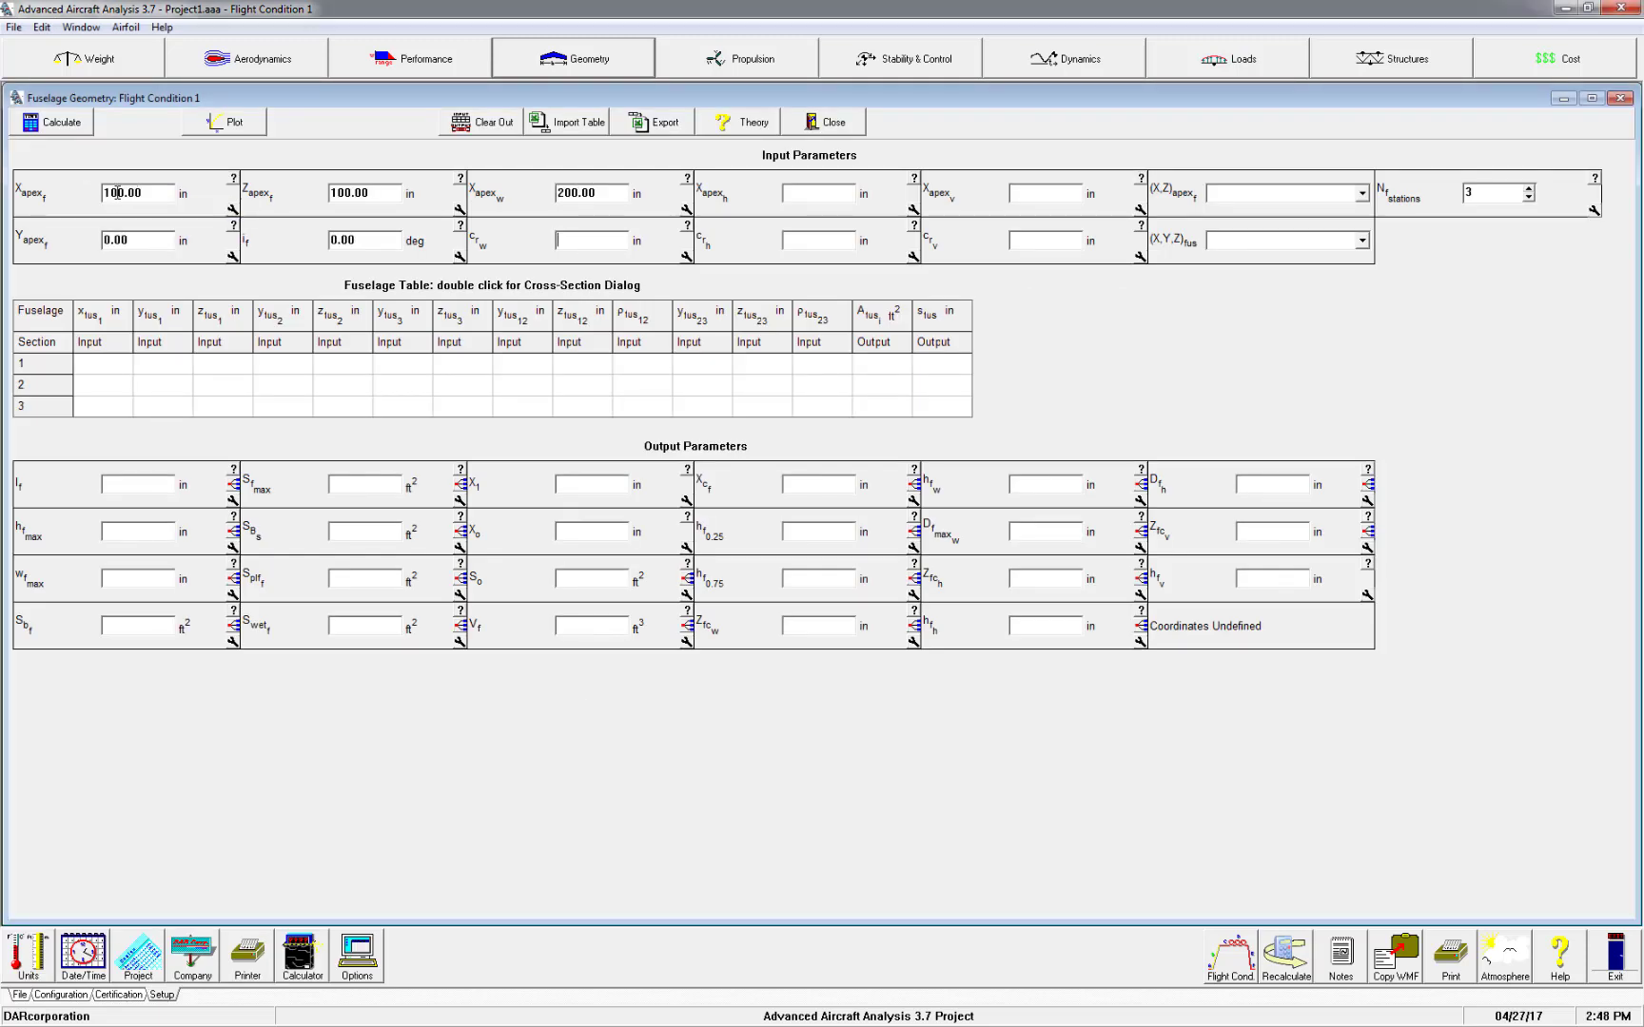
pyautogui.write('48')
pyautogui.press('Tab')
pyautogui.write('300')
pyautogui.press('Tab')
pyautogui.write('36')
pyautogui.press('Tab')
pyautogui.write('300')
pyautogui.press('Tab')
pyautogui.write('36')
pyautogui.press('Tab')
pyautogui.press('Down')
pyautogui.press('Tab')
pyautogui.press('Down')
pyautogui.press('Tab')
pyautogui.write('29')
# Set 61 fuselage stations, import CJ2 Fuselage.xlsx, and calculate the outputs
pyautogui.click(1529, 189)
pyautogui.click(1529, 188)
pyautogui.click(1528, 188)
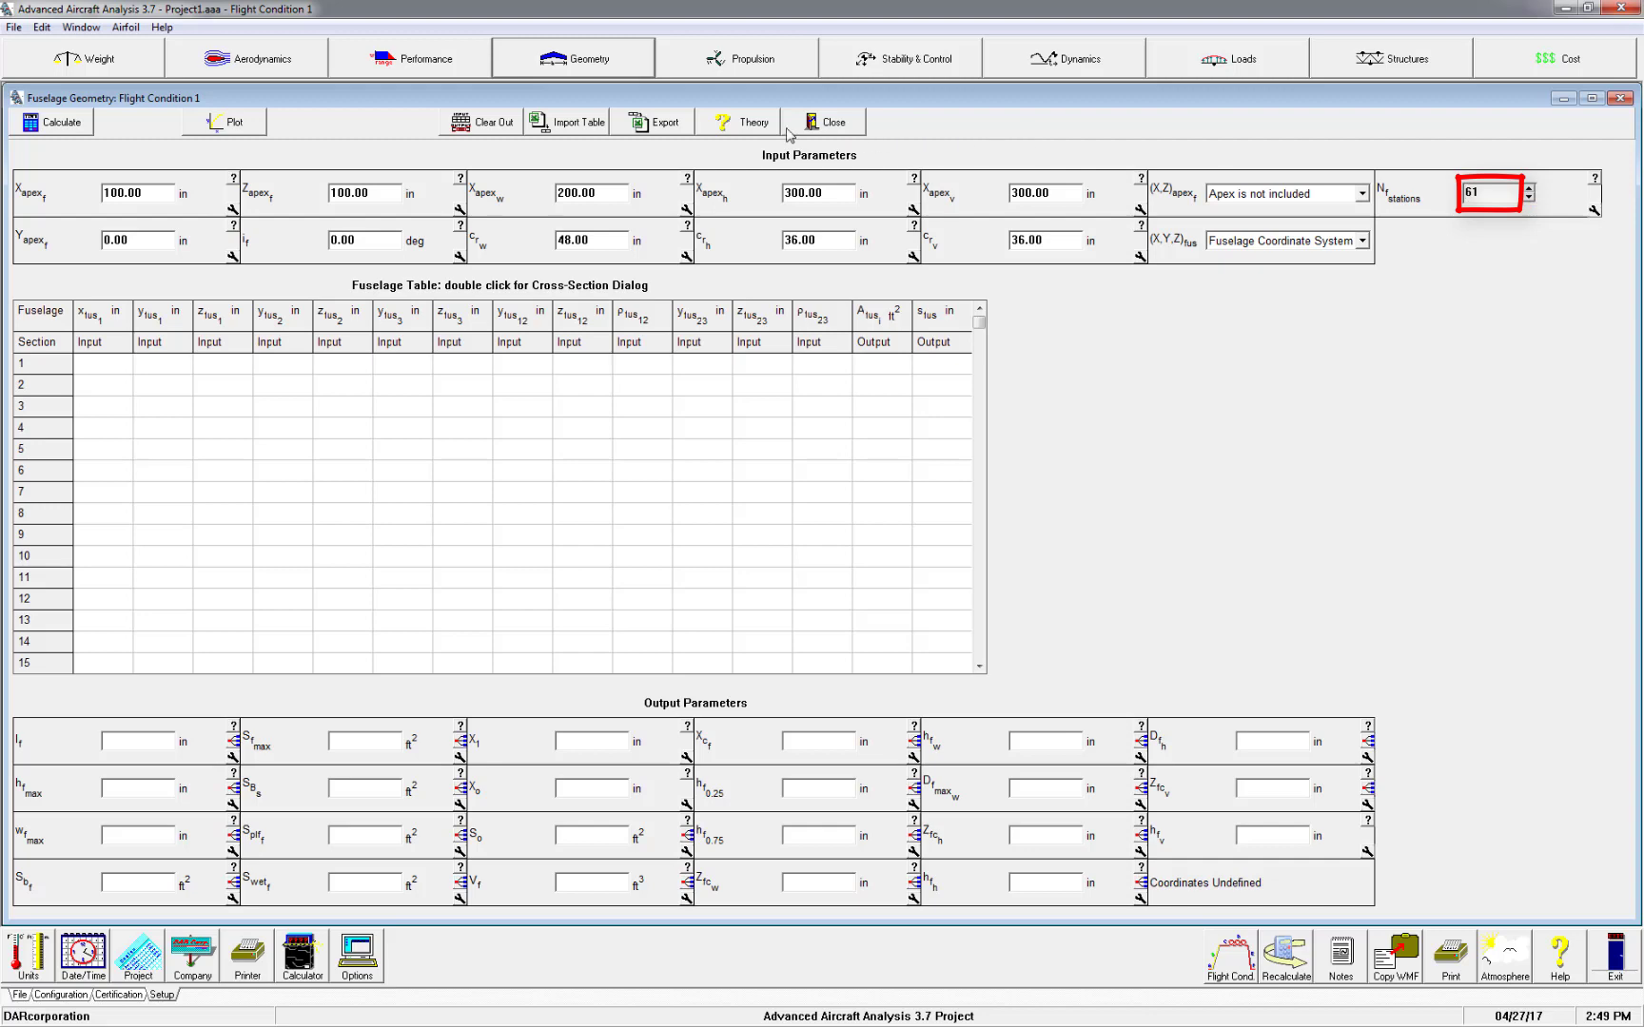
pyautogui.click(582, 125)
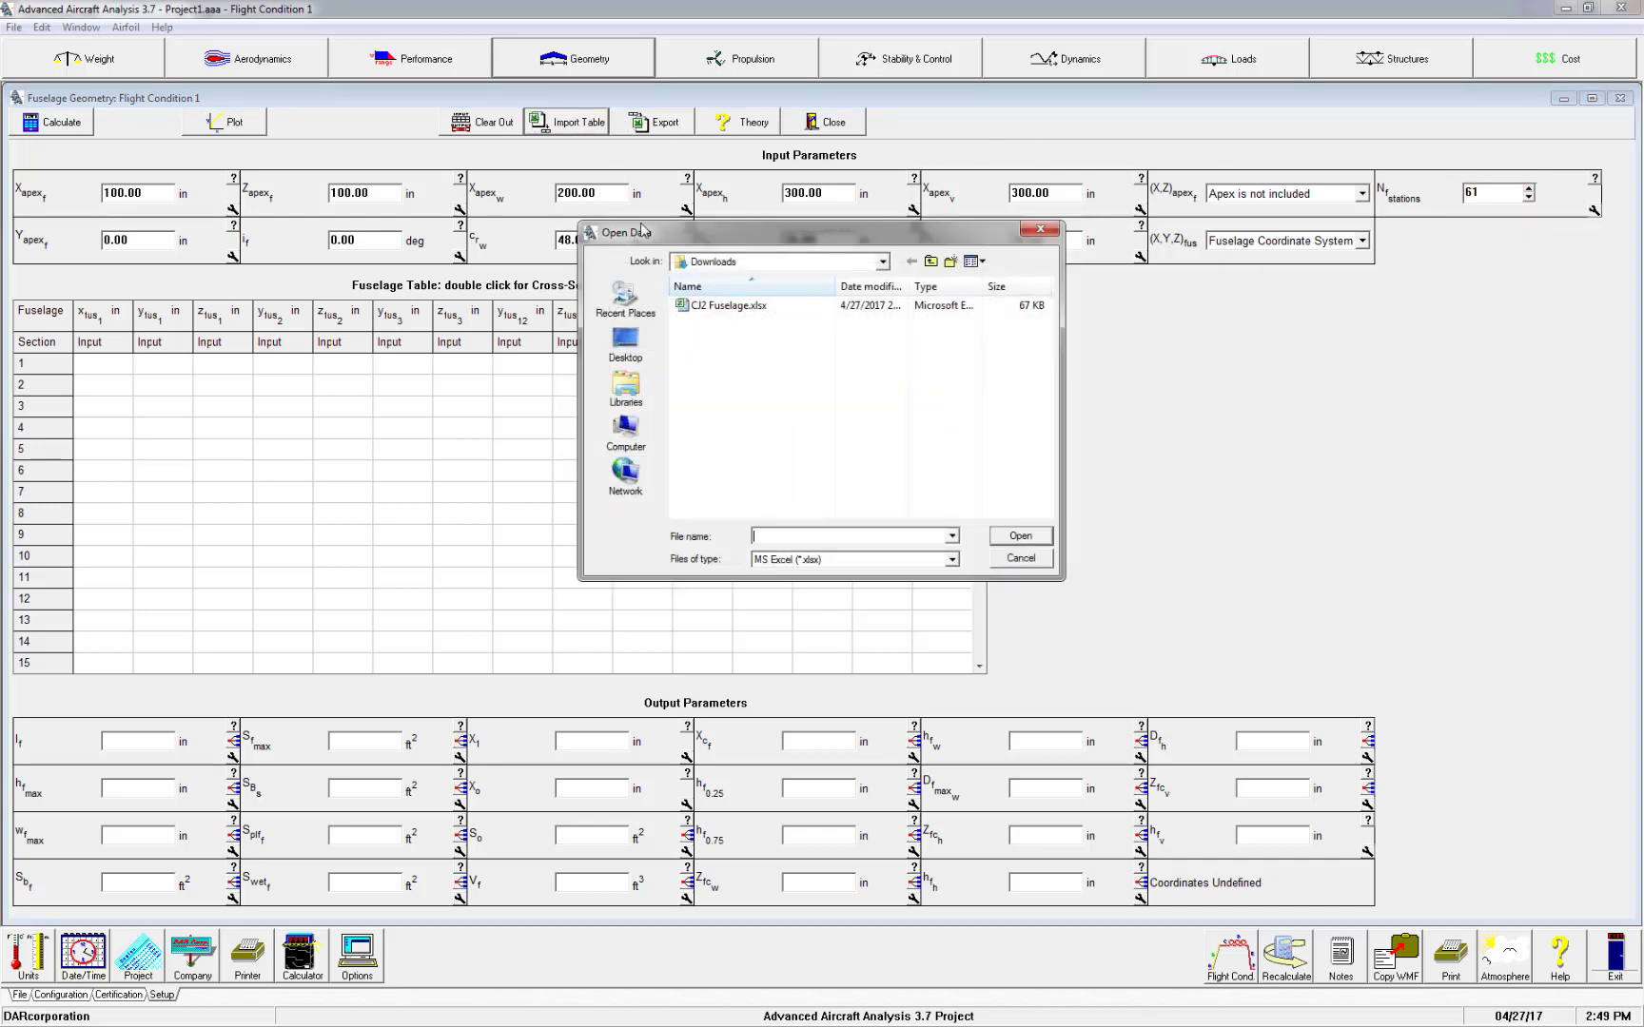
pyautogui.doubleClick(705, 307)
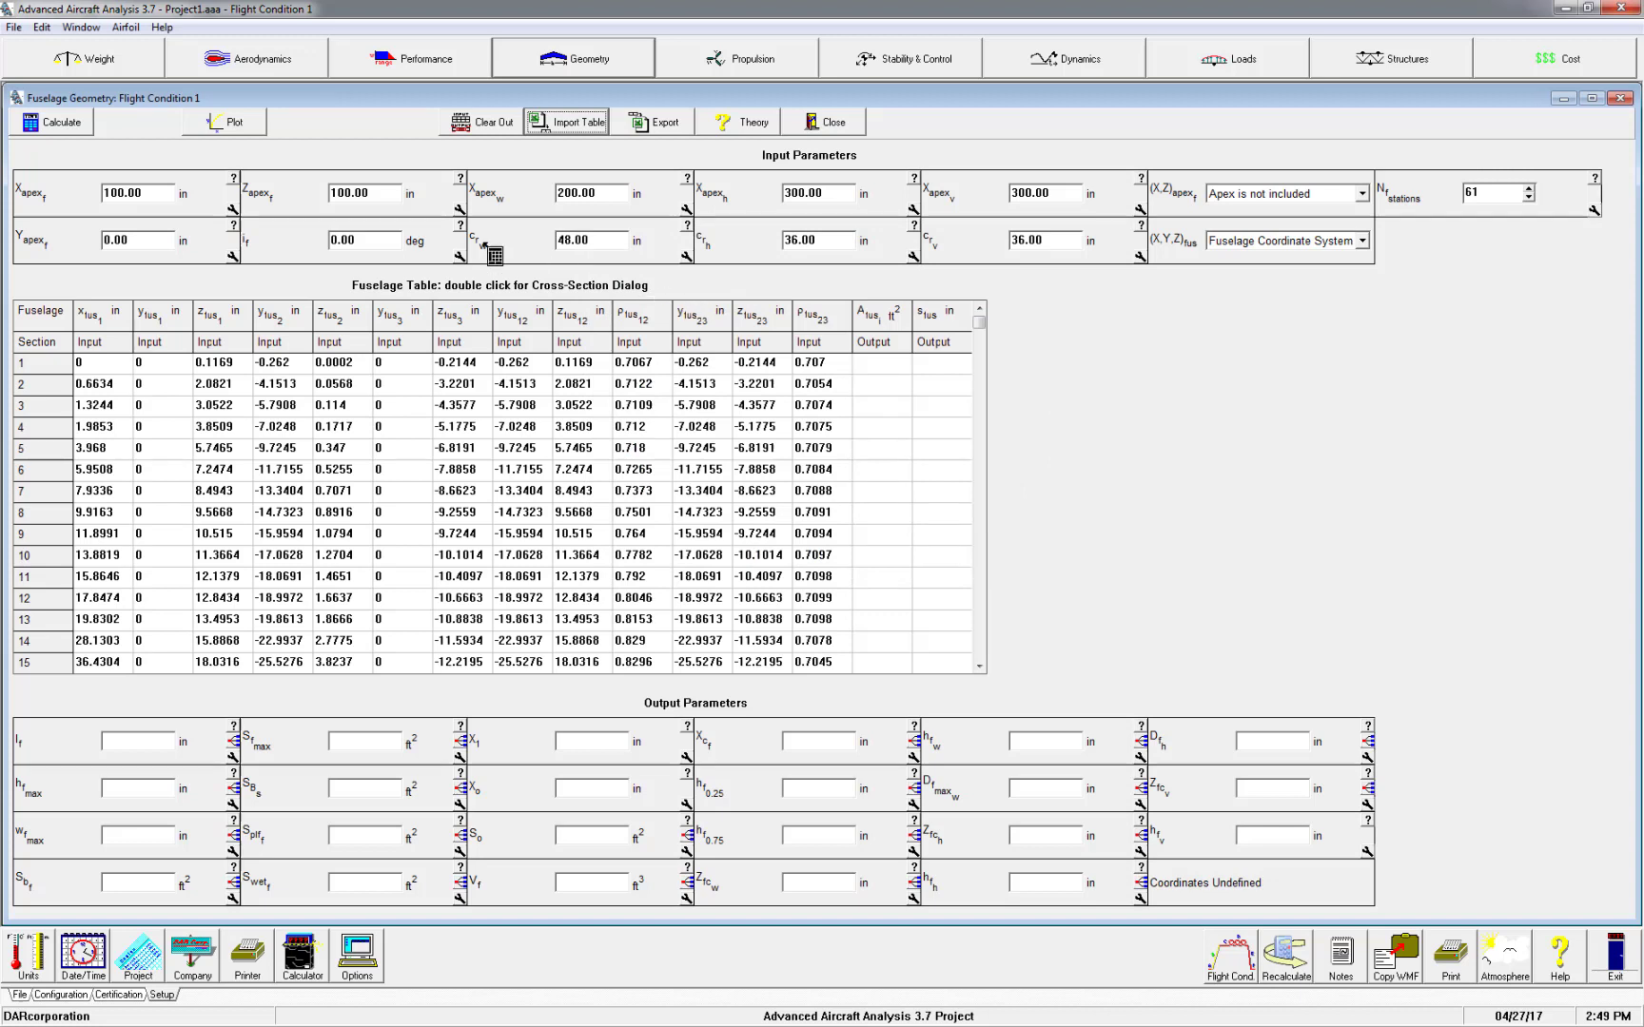
pyautogui.click(43, 122)
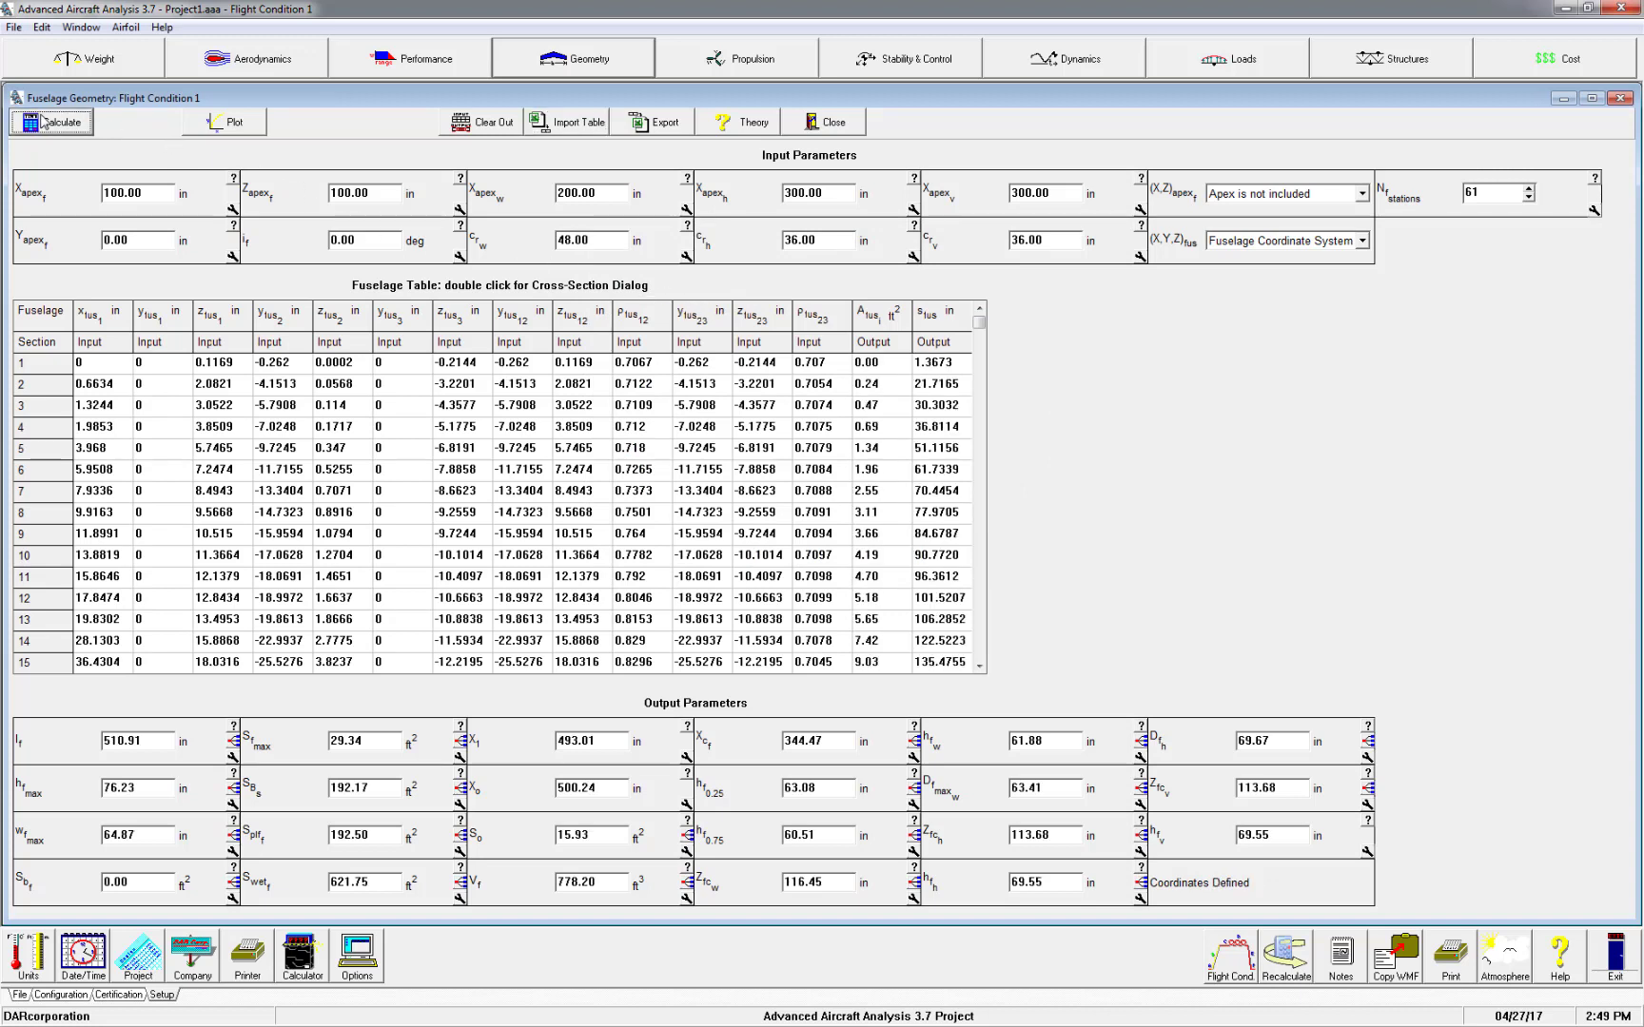
# Show the Fuselage Cross-section Stations plot, then close it
pyautogui.click(235, 124)
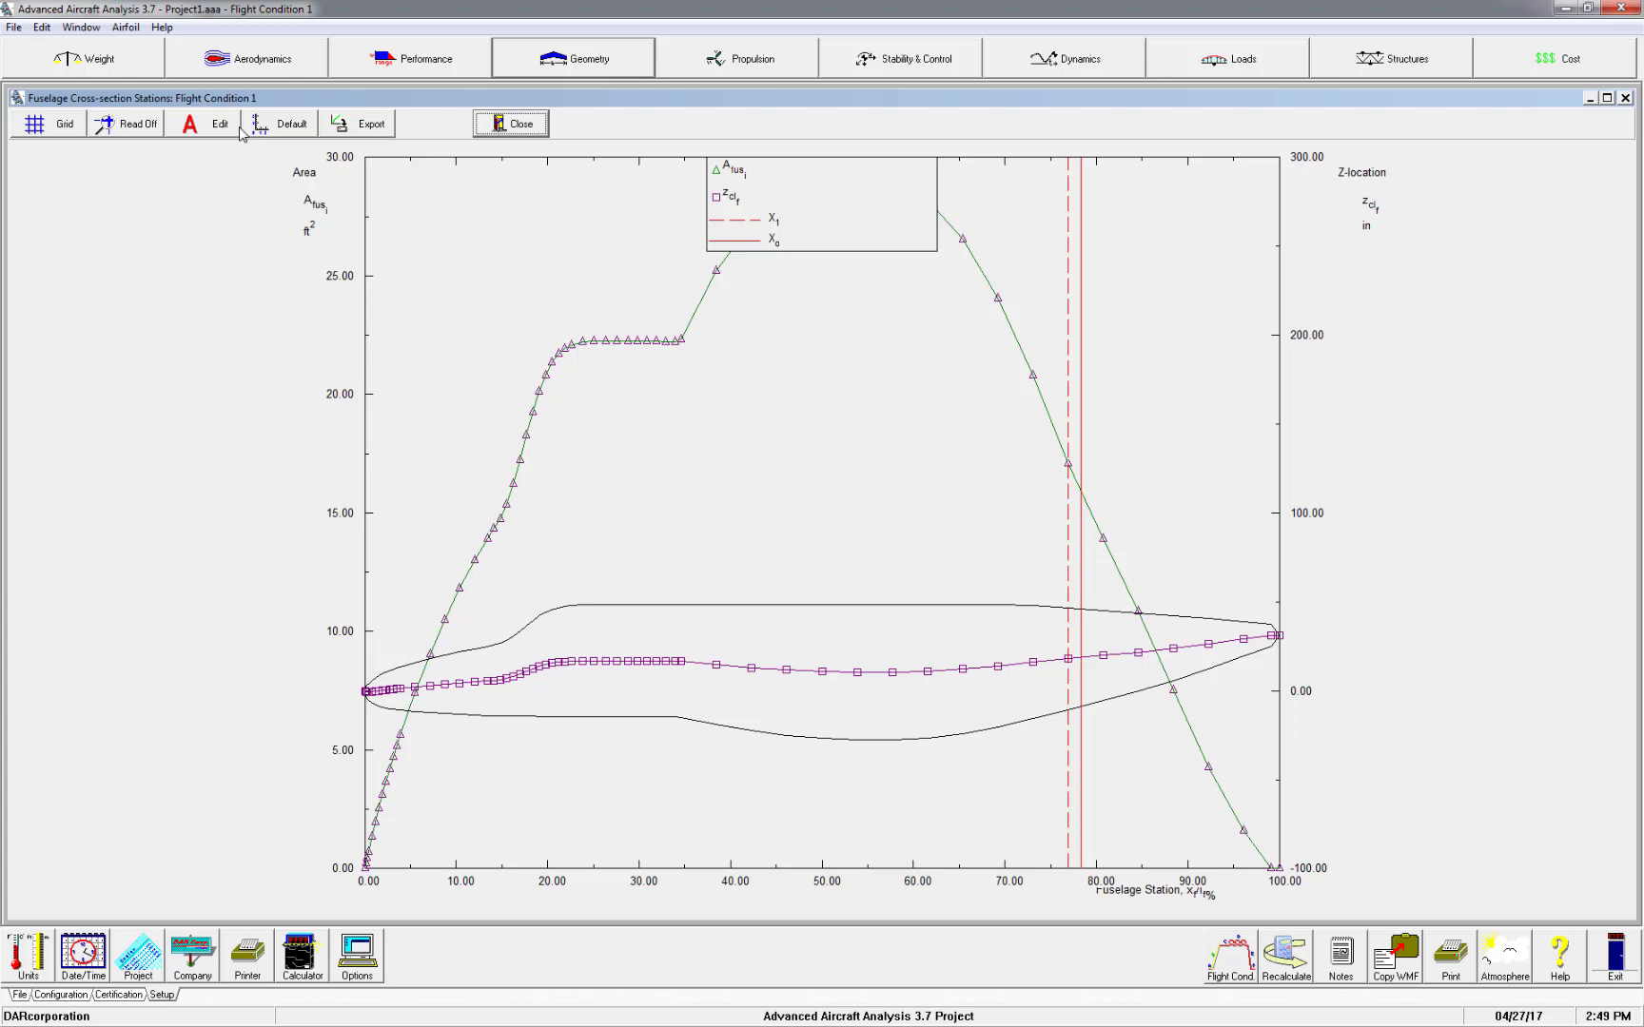
pyautogui.click(503, 131)
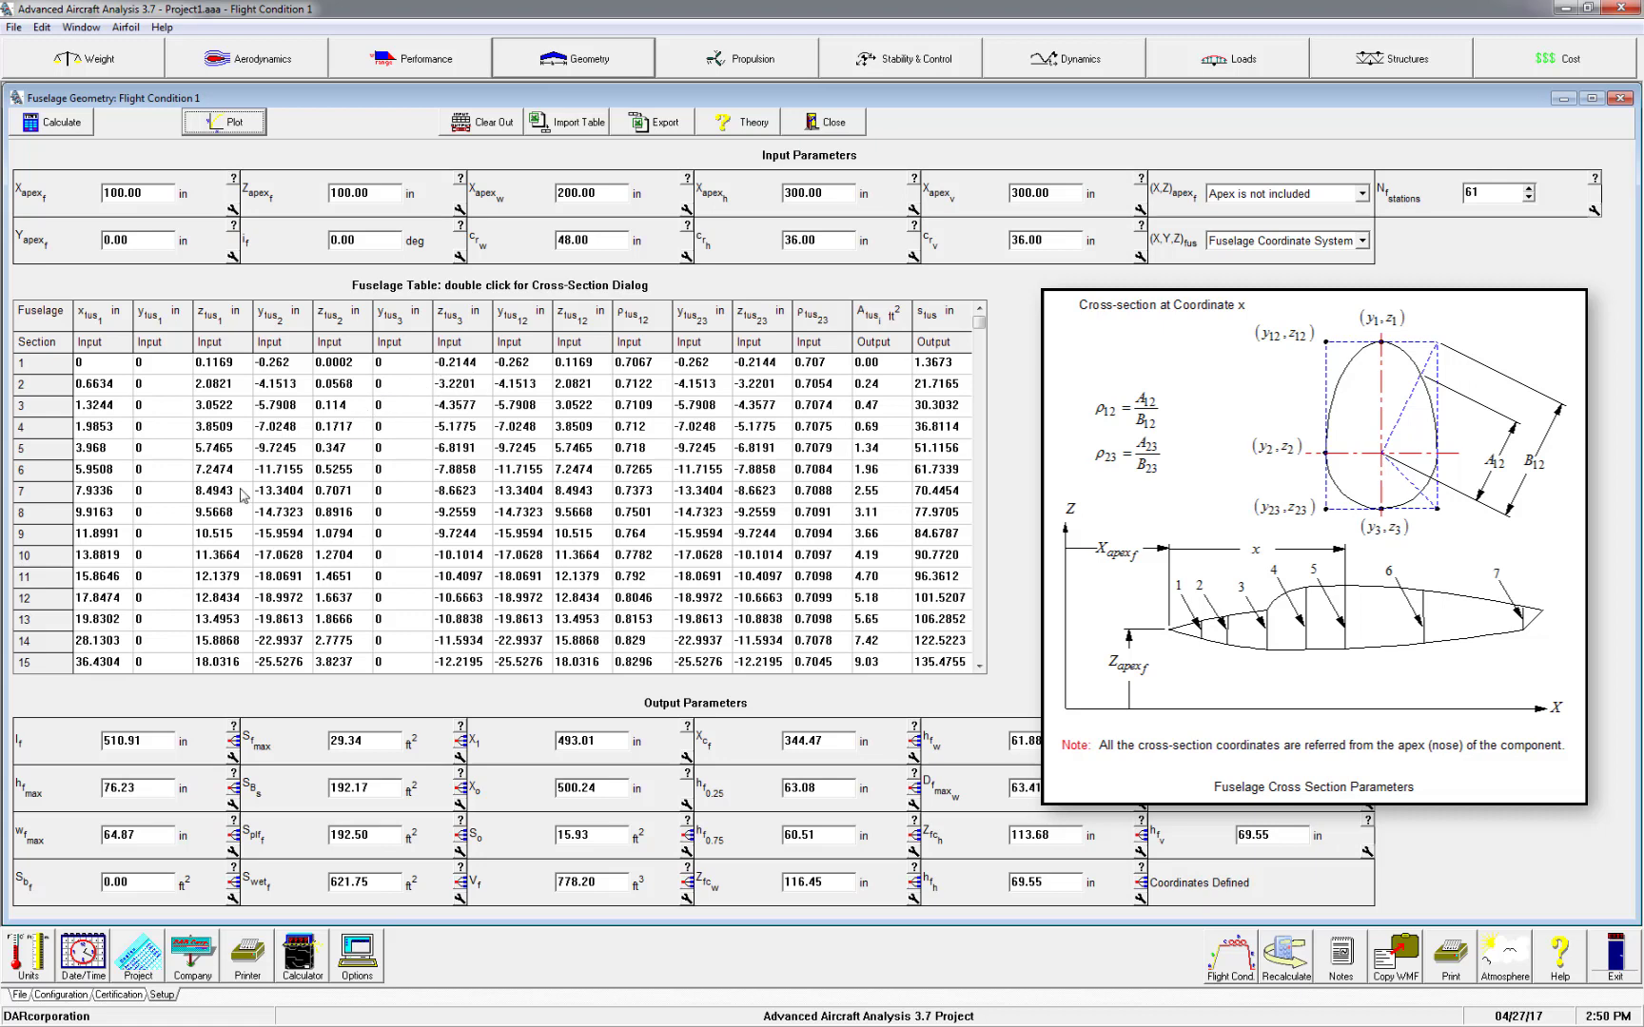
# Edit Cross Section 10, dragging its upper-right and lower-right control points outward
pyautogui.doubleClick(133, 556)
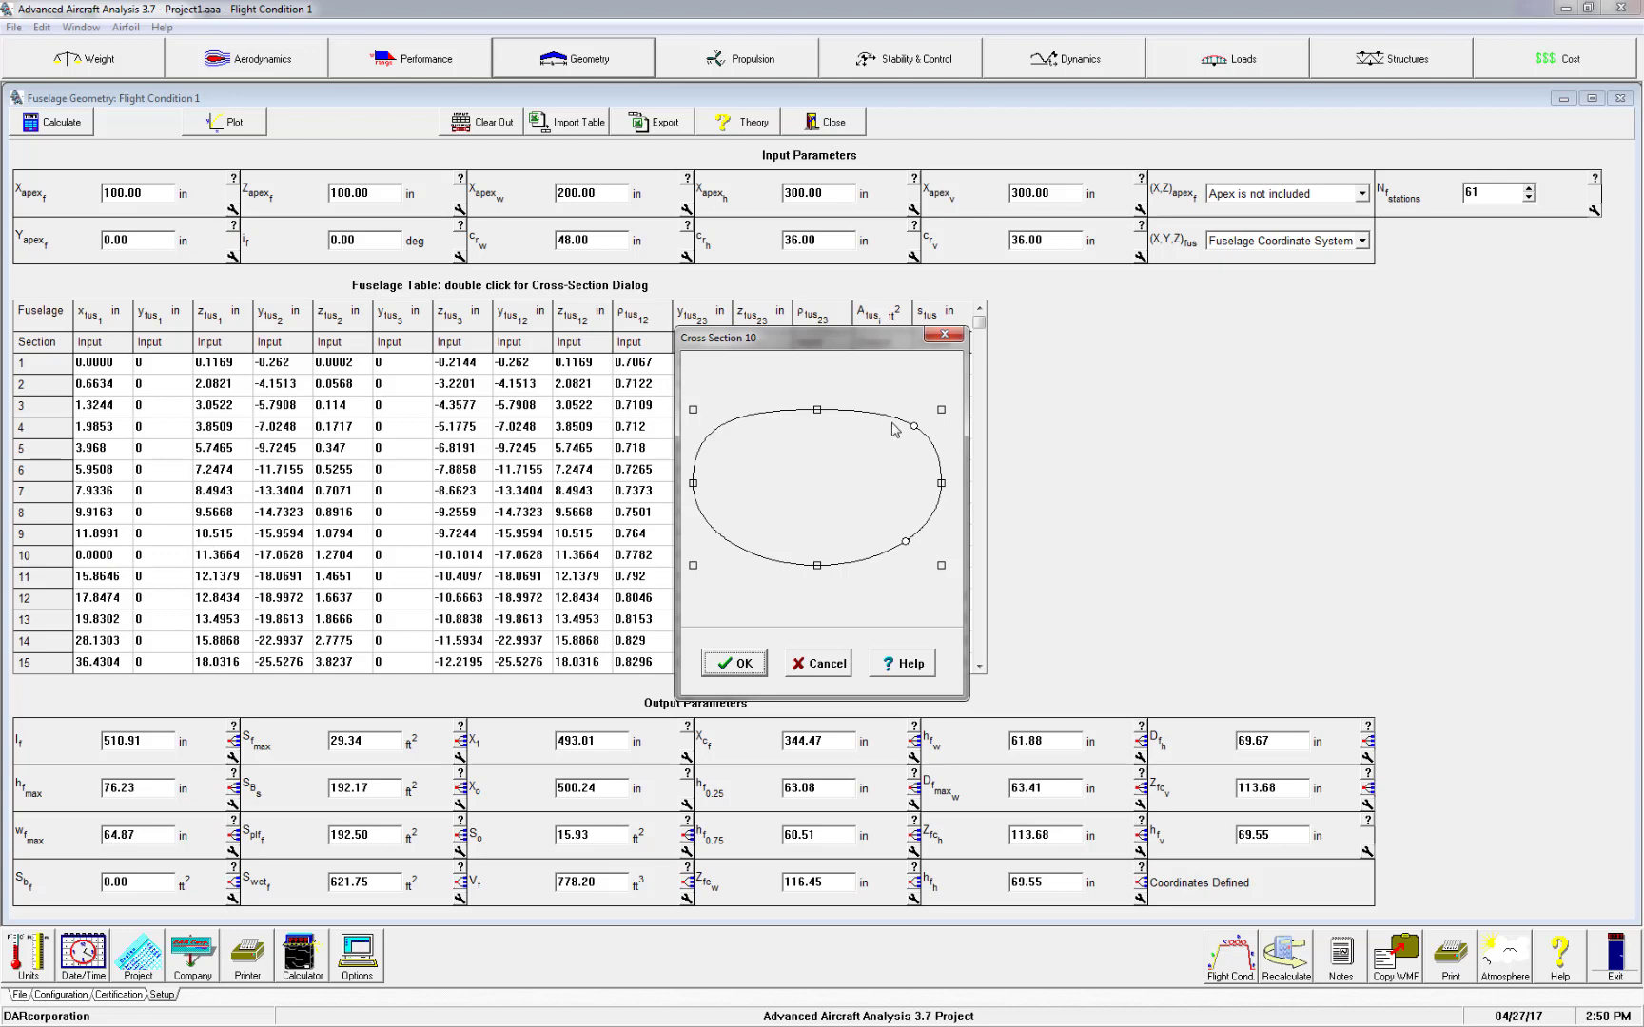
pyautogui.moveTo(913, 427); pyautogui.dragTo(918, 422)
pyautogui.moveTo(904, 542); pyautogui.dragTo(910, 552)
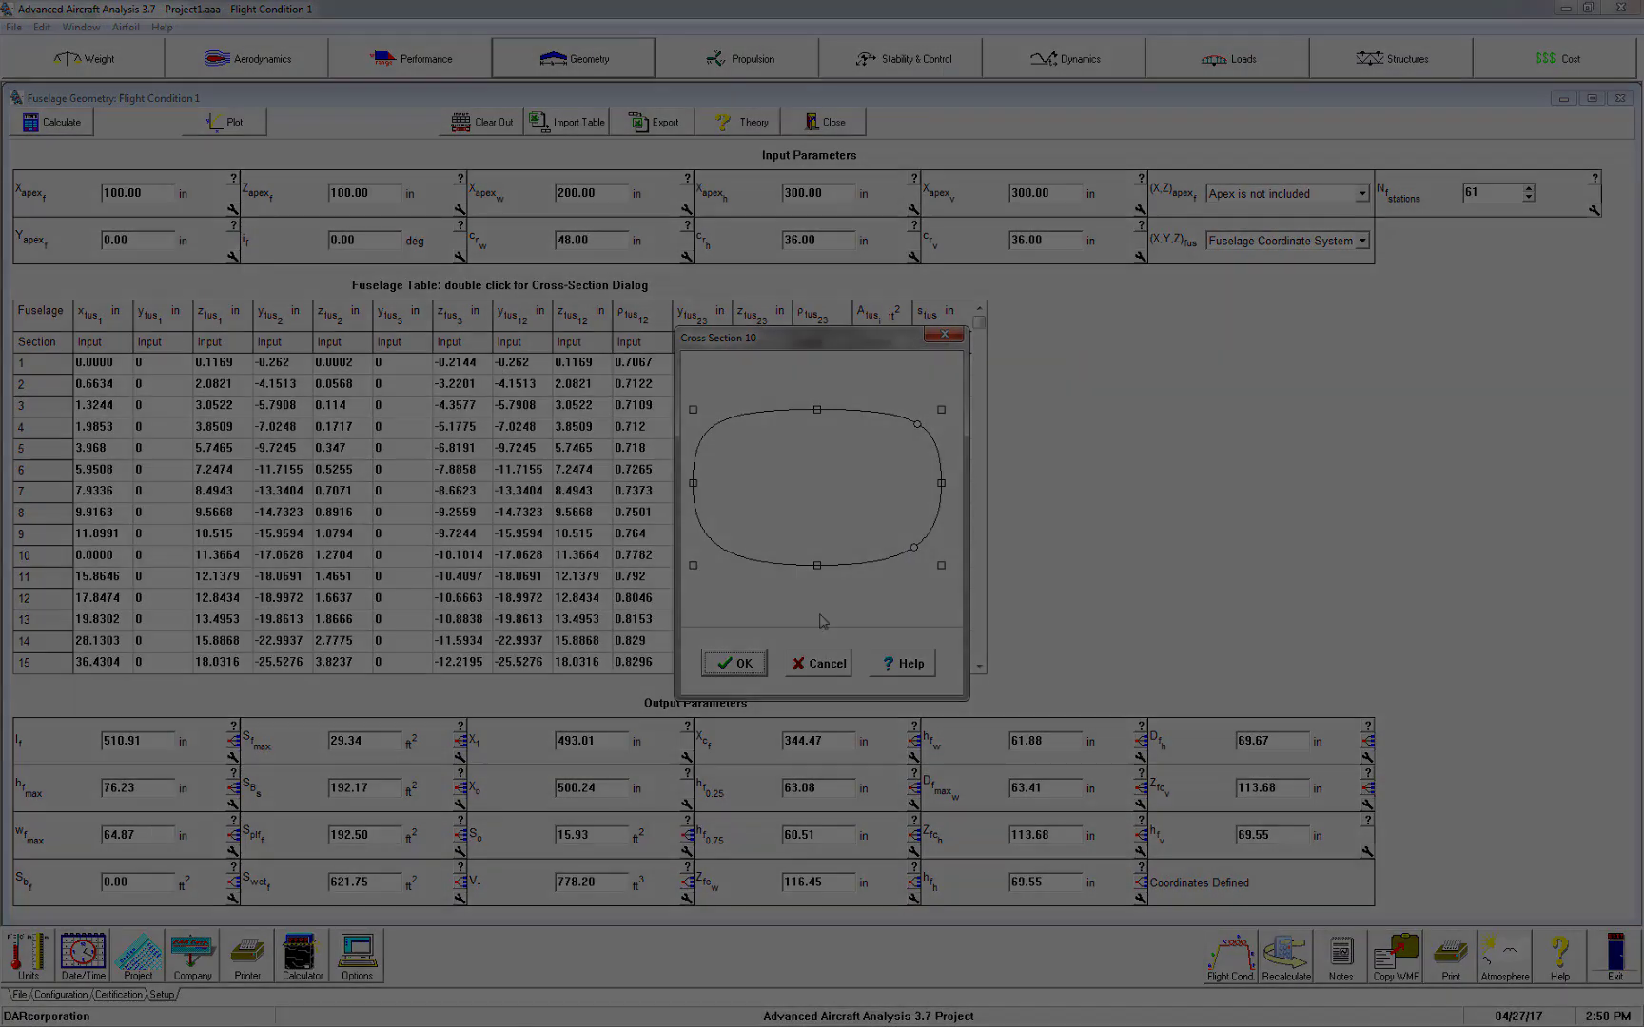